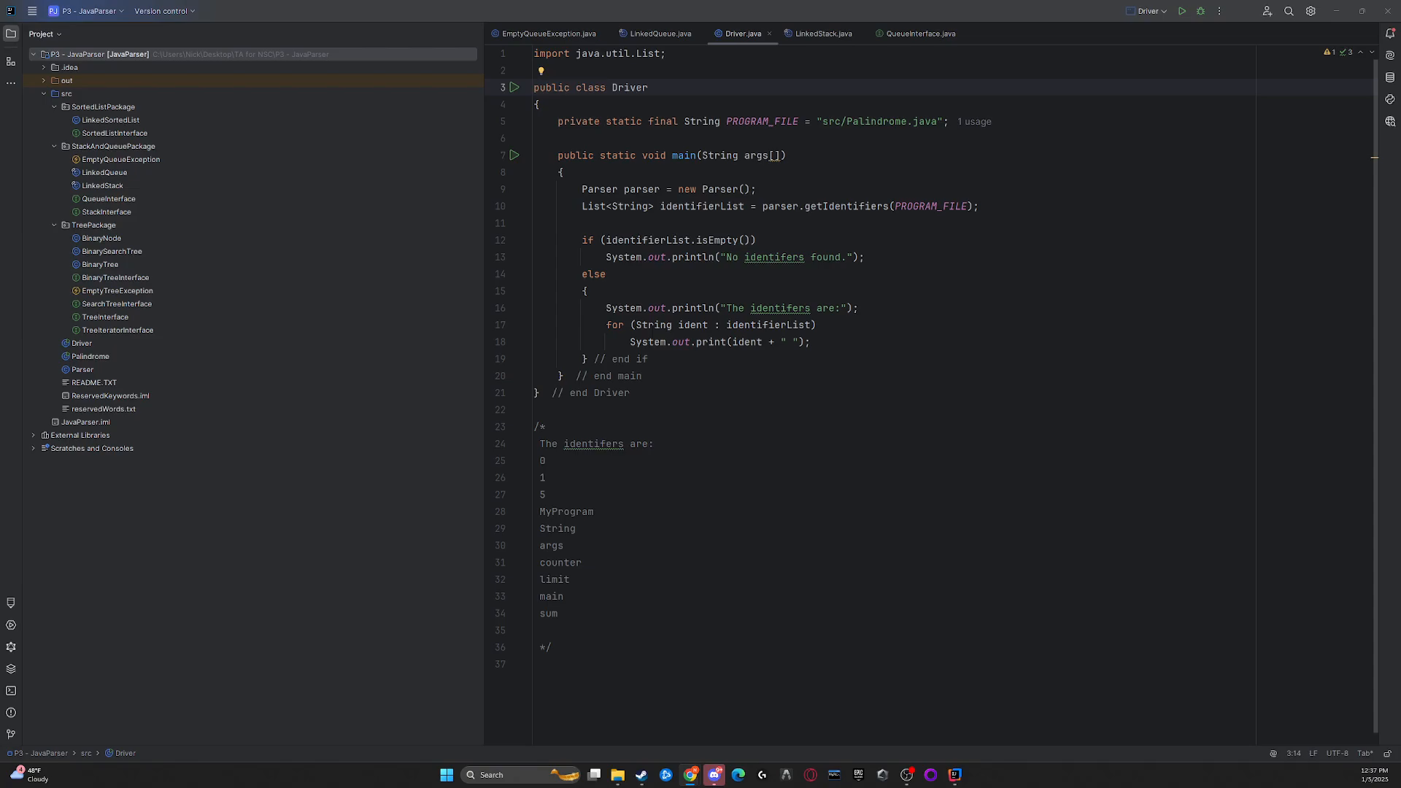
Switch to the browser, review the CheckStyle-IDEA plugin page and the Checkstyle website, and return to IntelliJ IDEA.
key("alt+Tab")
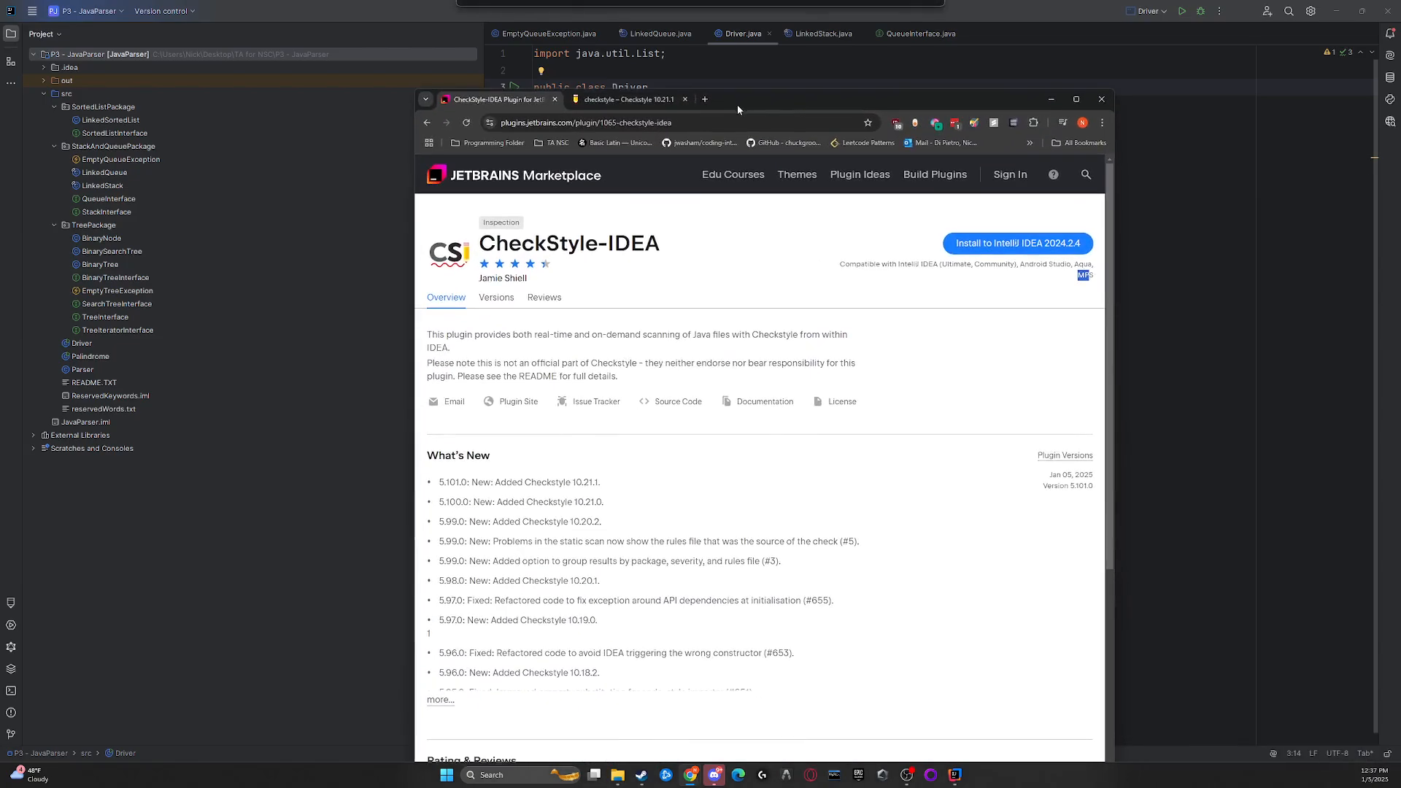
left_click_drag(658, 239, 493, 239)
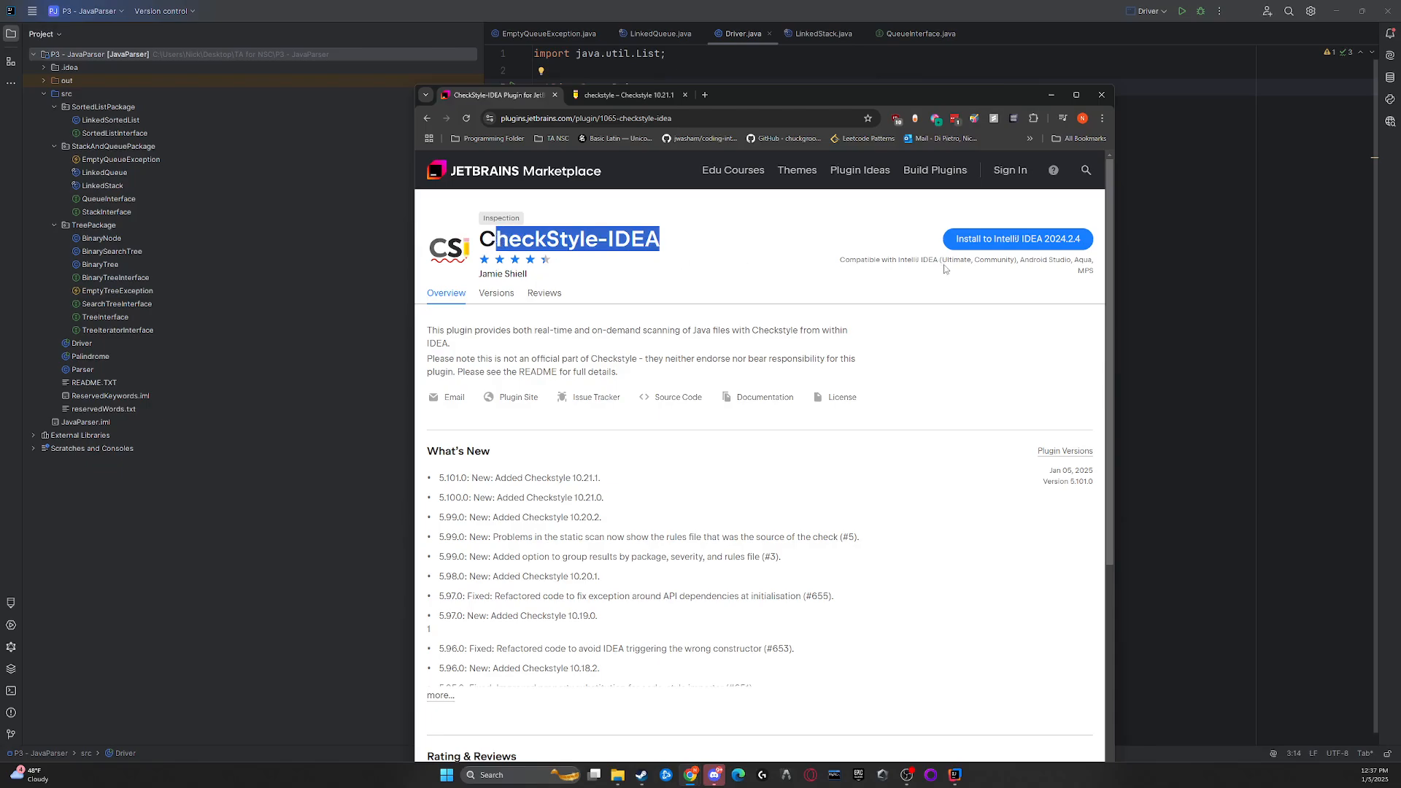
left_click_drag(978, 260, 1096, 274)
left_click(646, 98)
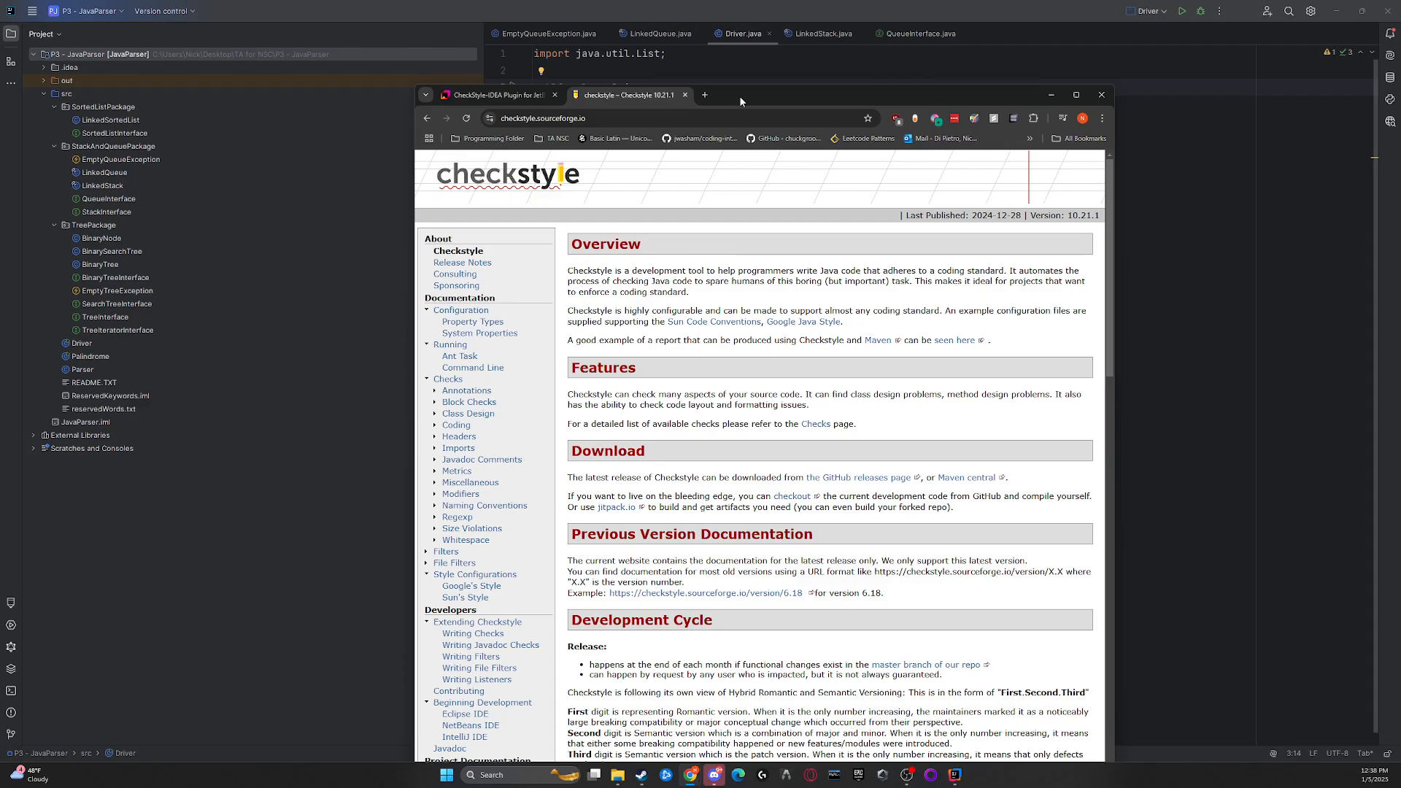
left_click(739, 71)
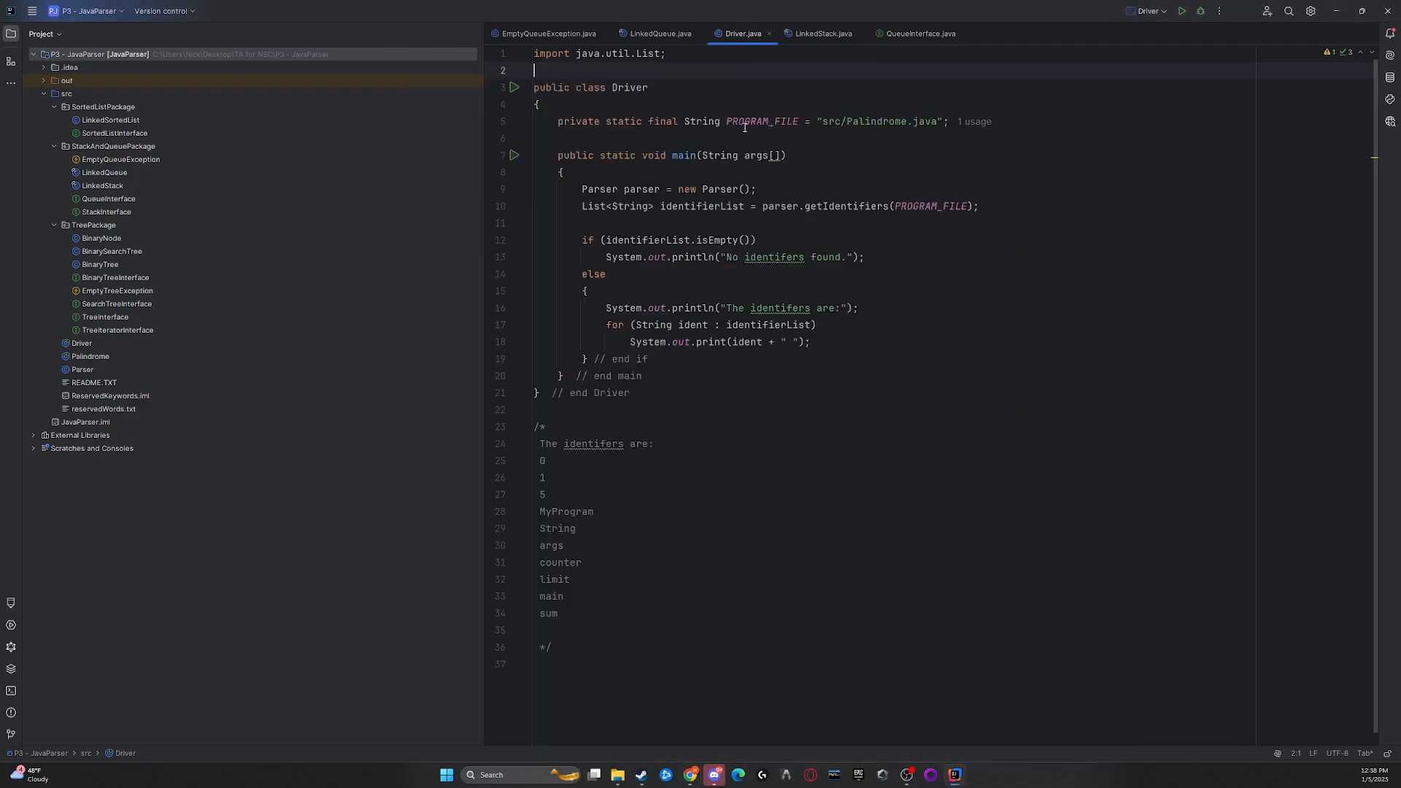
Move the opening brace of the main method in Driver.java up onto the method's signature line.
left_click(577, 179)
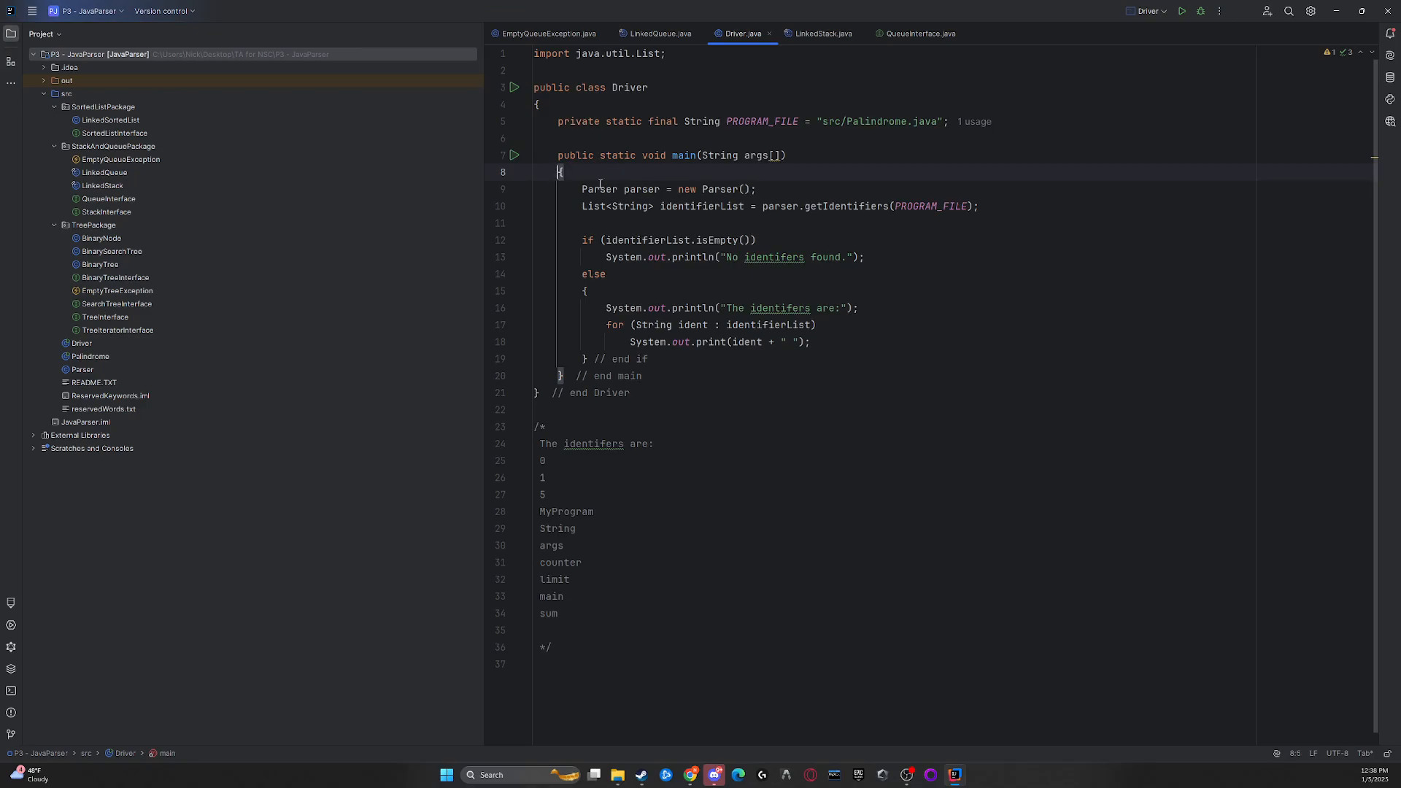
key("BackSpace")
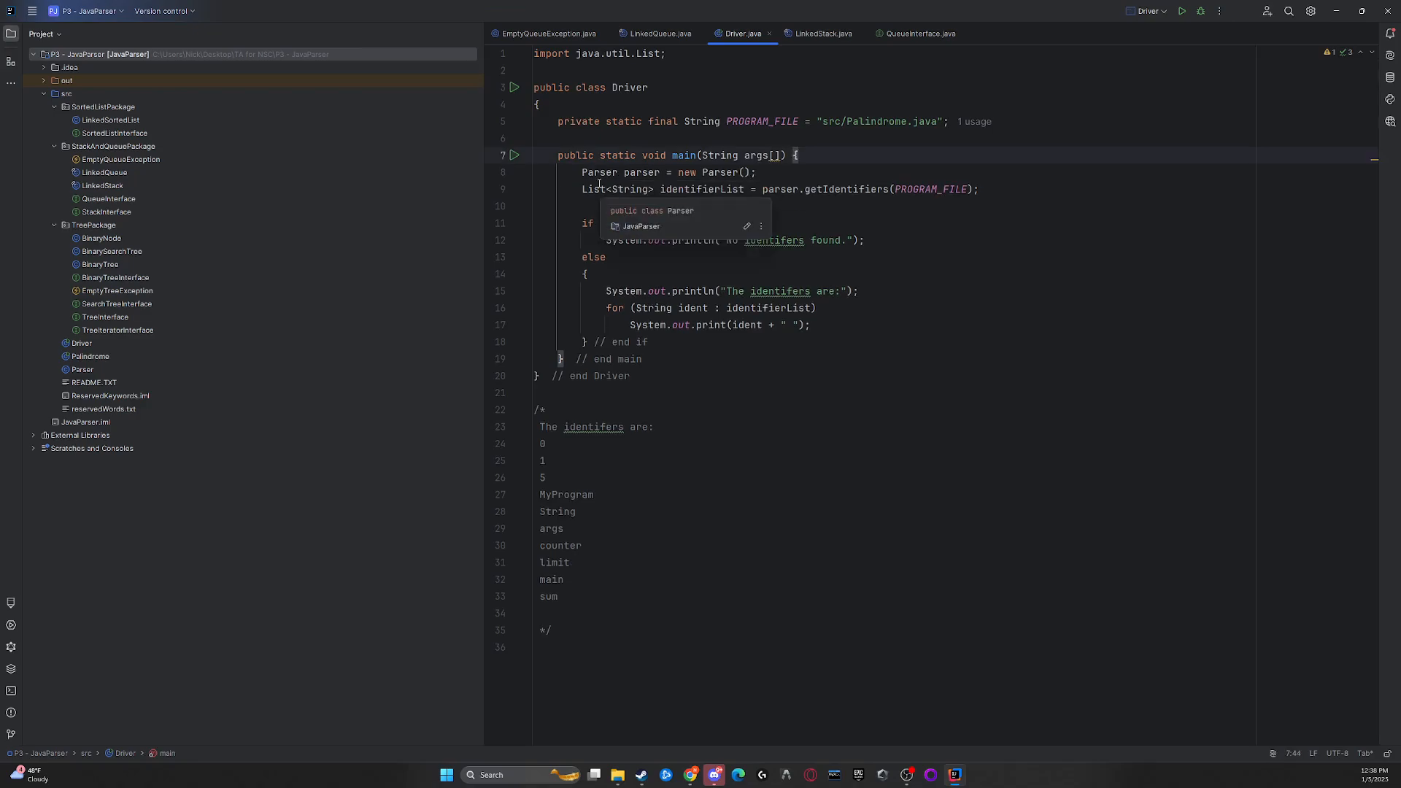
left_click_drag(558, 155, 755, 156)
left_click(847, 159)
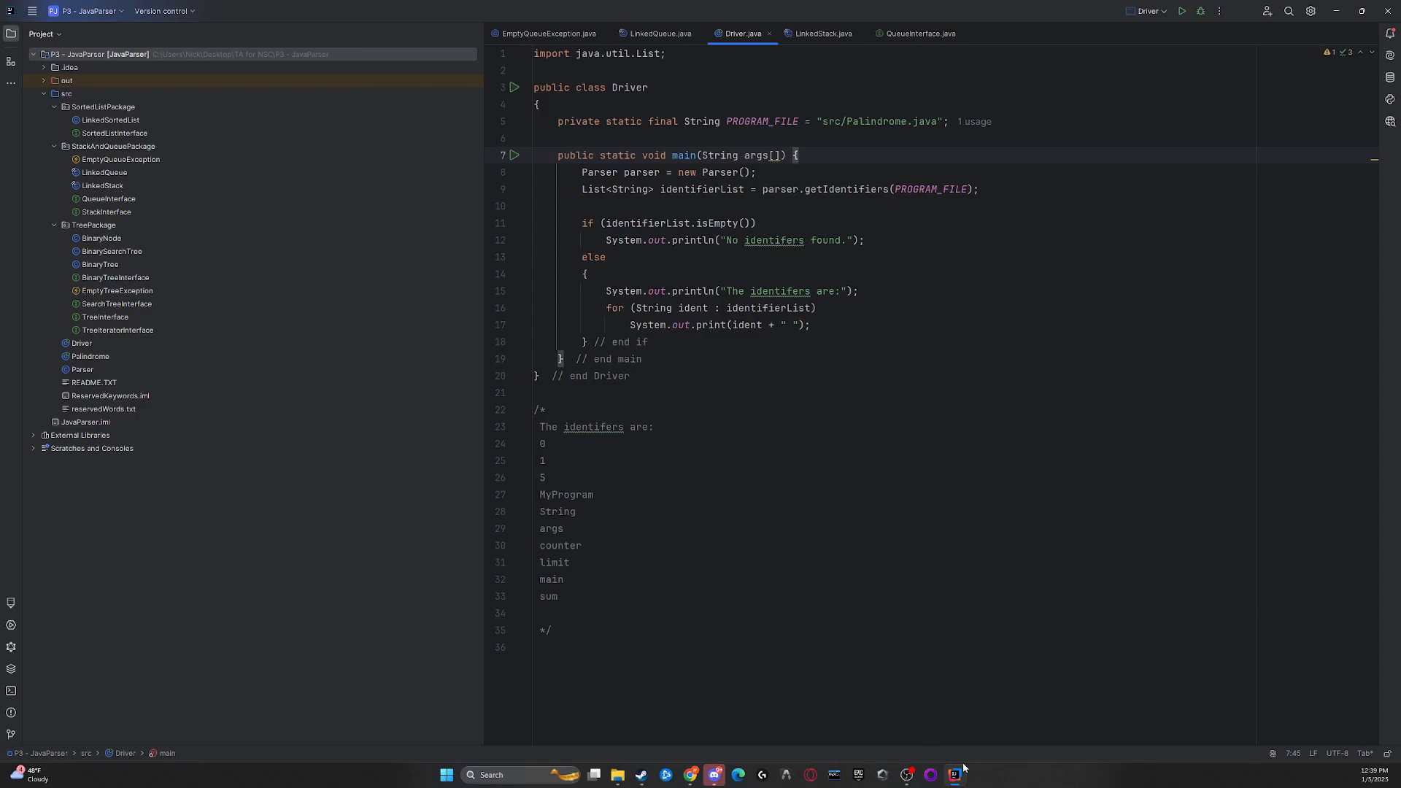
Bring up the Checkstyle browser window and move it away from the code editor, off this screen.
mouse_move(690, 775)
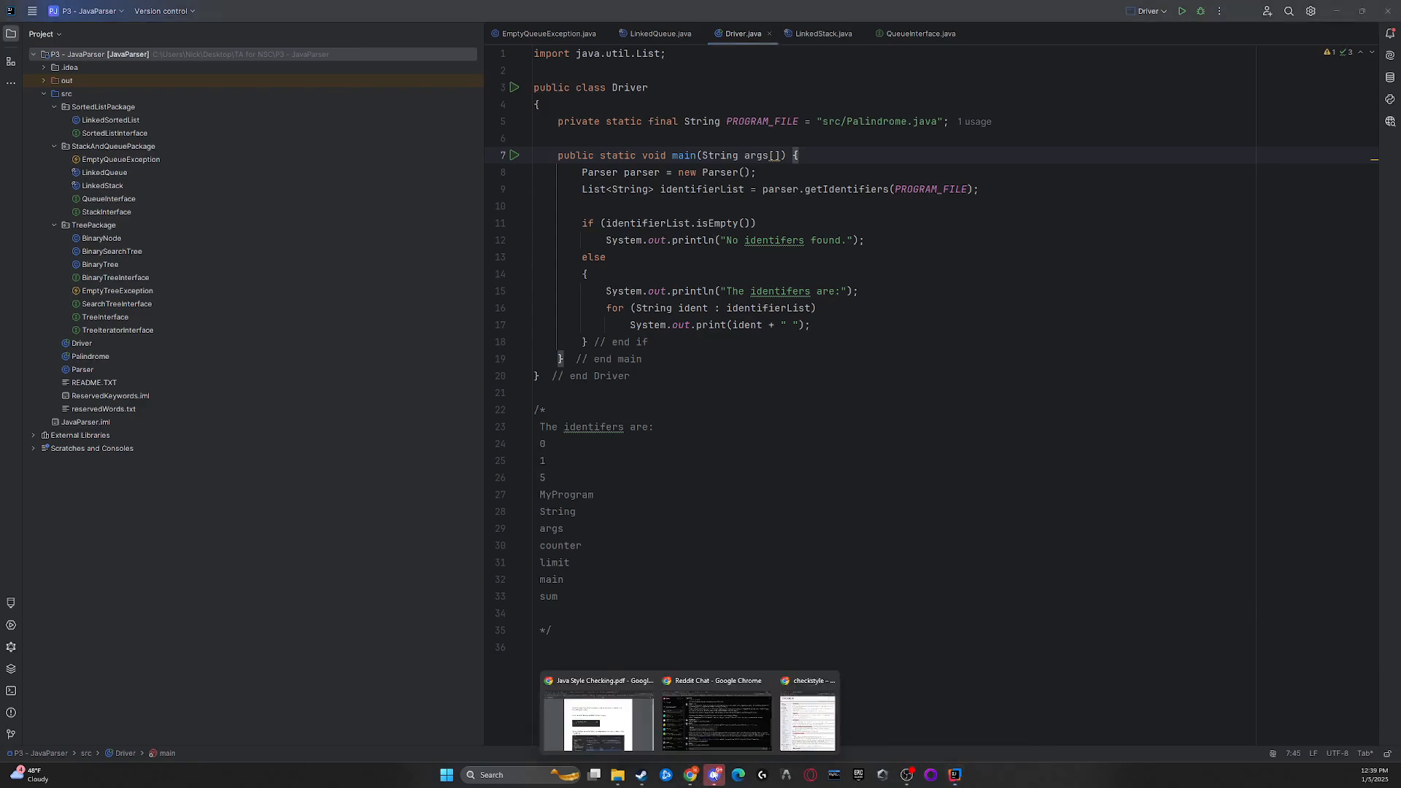
left_click(808, 719)
left_click_drag(782, 104, 723, 75)
left_click_drag(899, 72, 1400, 121)
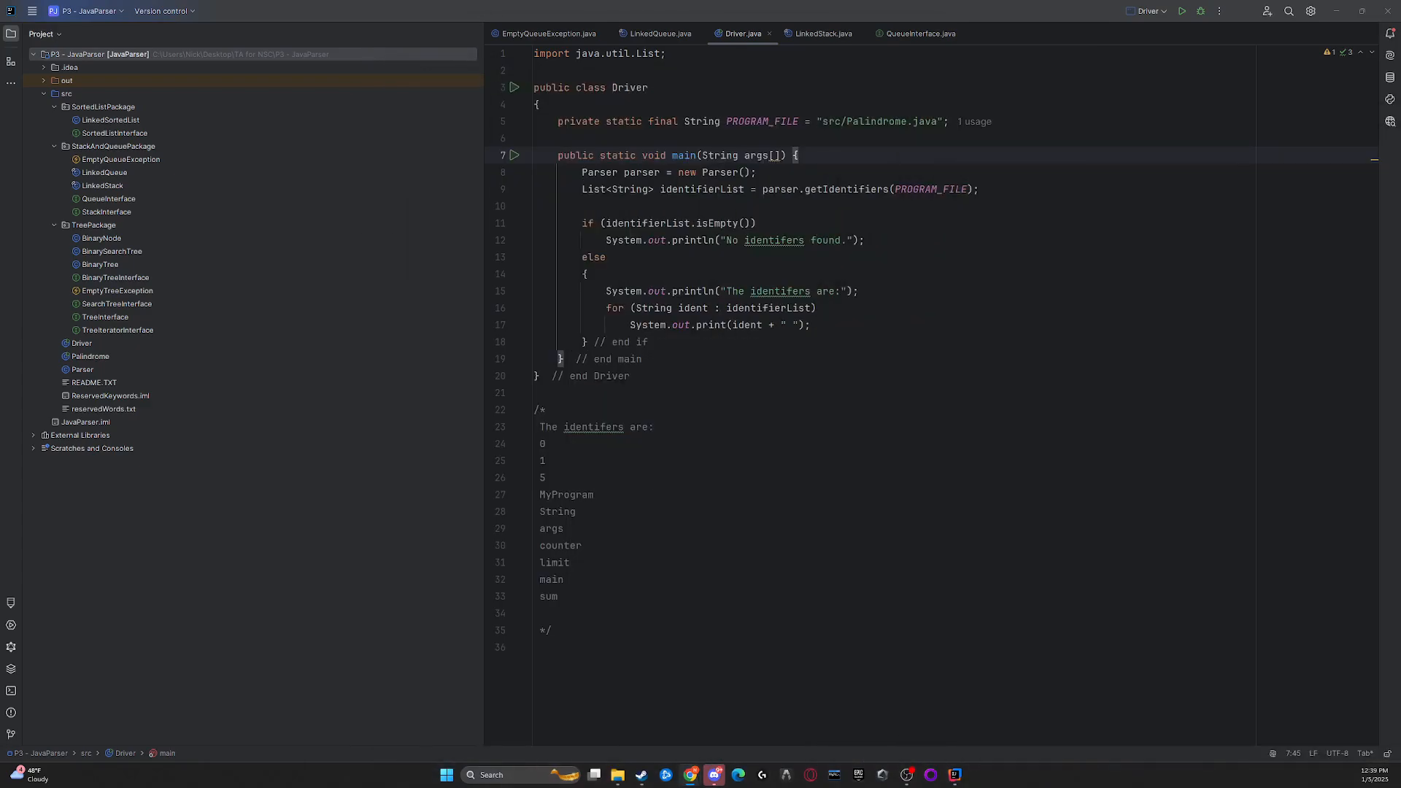
Search the IDE's plugin marketplace for checkstyle to check the CheckStyle-IDEA plugin, and close the settings.
left_click(32, 11)
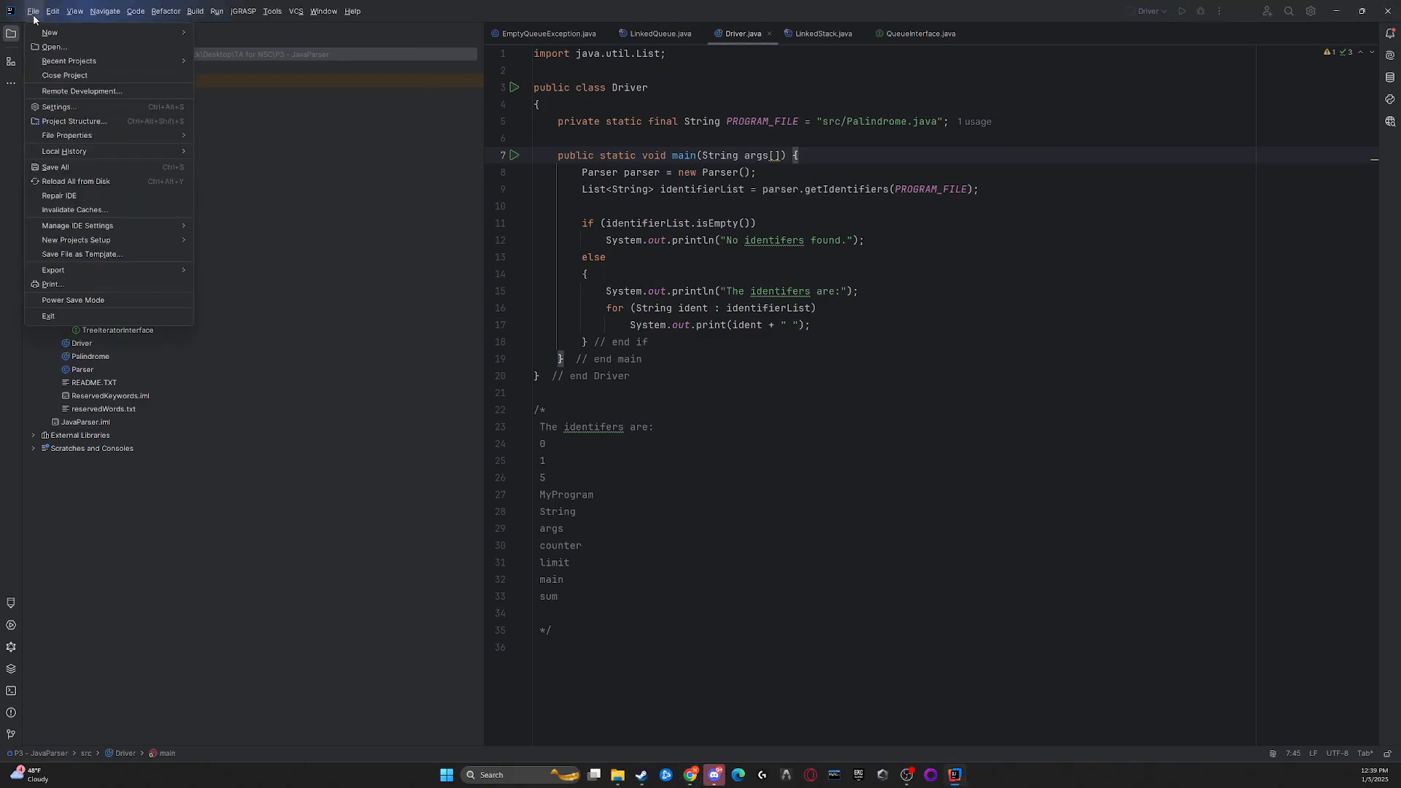
left_click(58, 106)
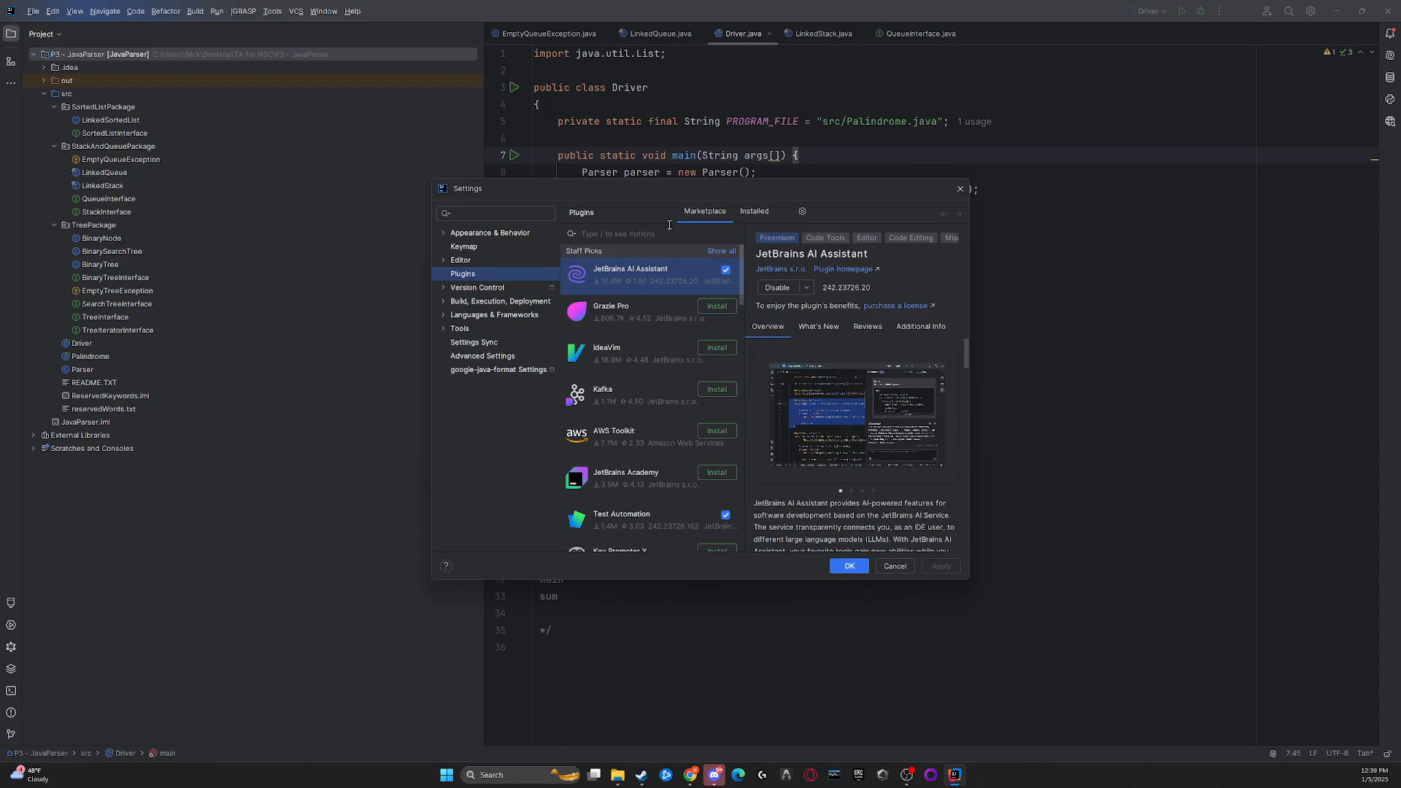
type("checkstyle")
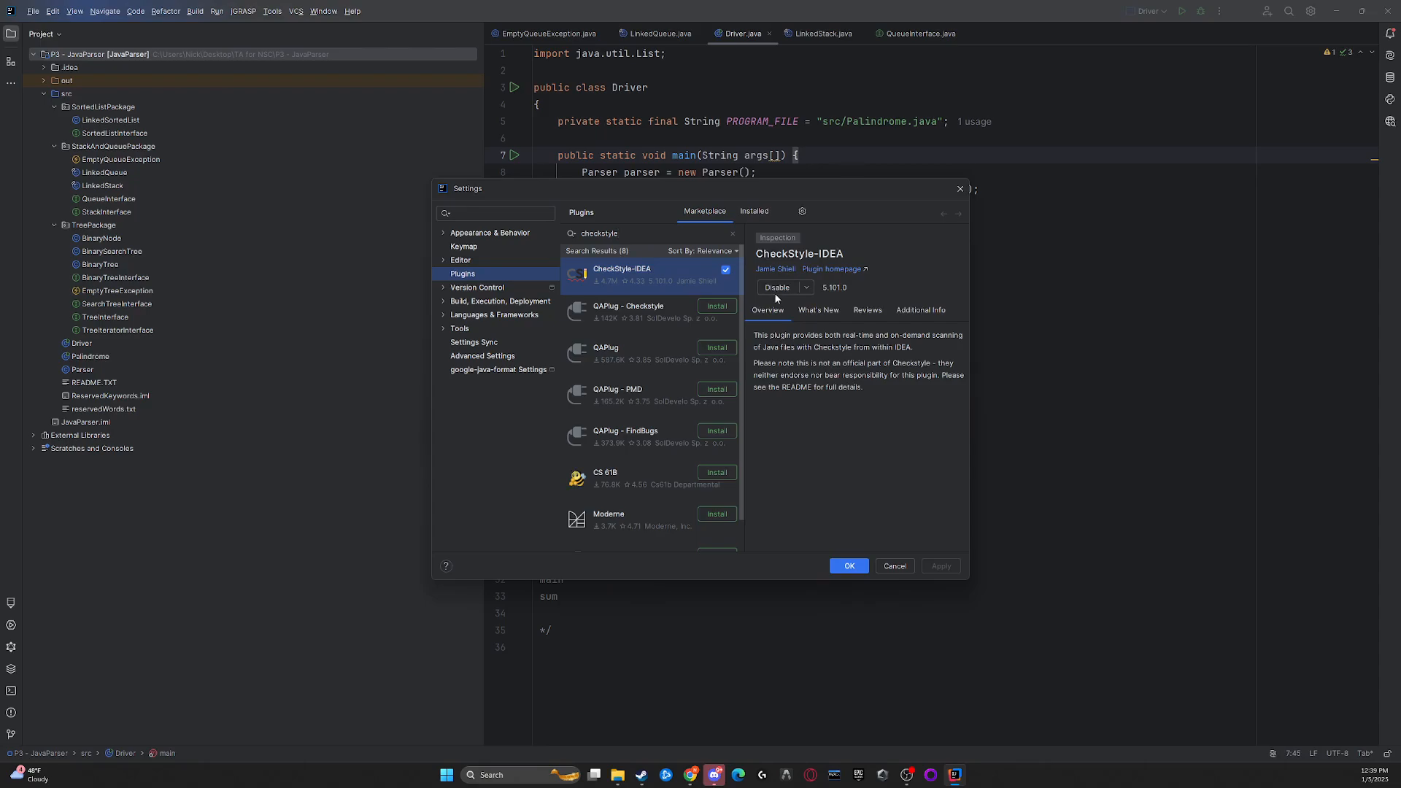
left_click(850, 567)
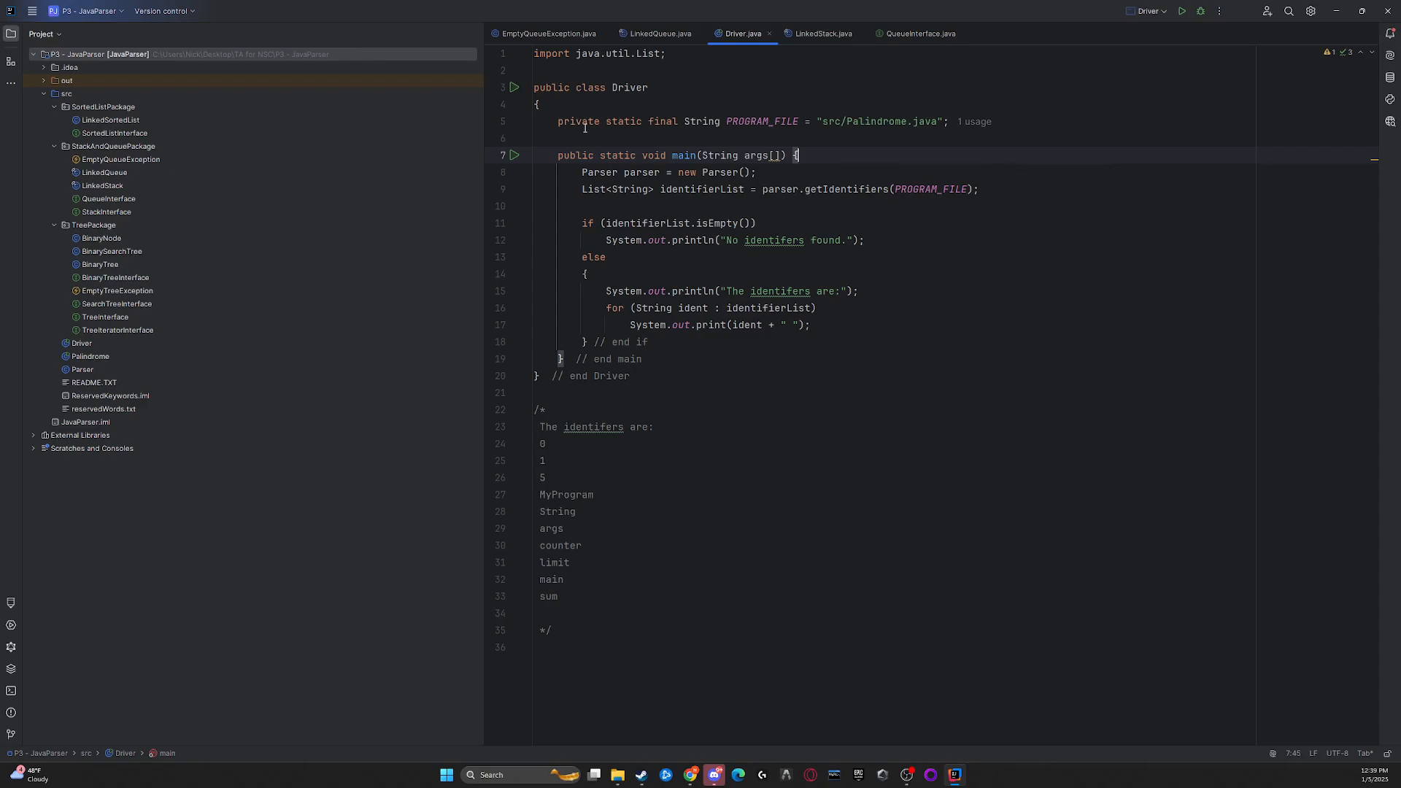
Activate Google Checks as the Checkstyle configuration file in the IDE's settings and apply the change.
left_click(32, 11)
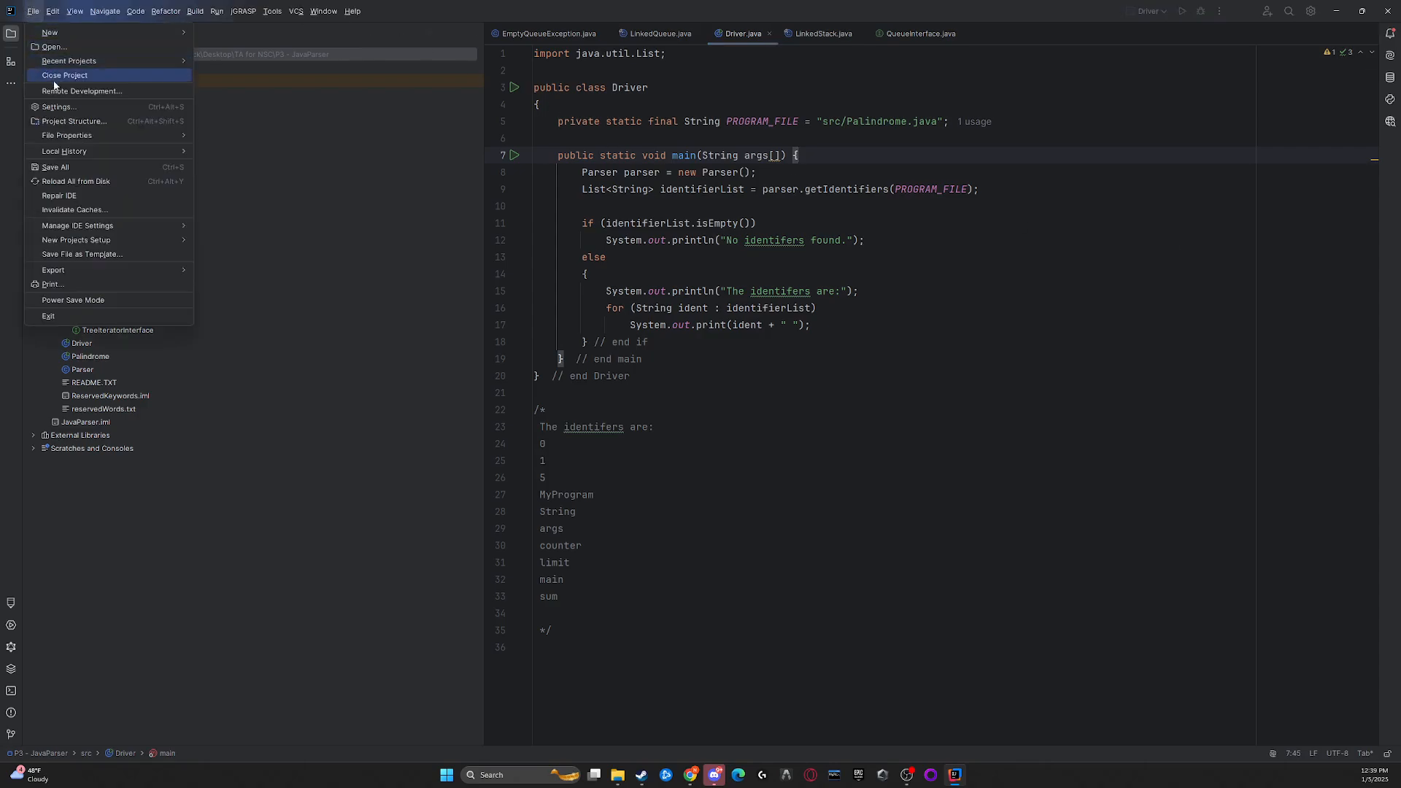
left_click(58, 106)
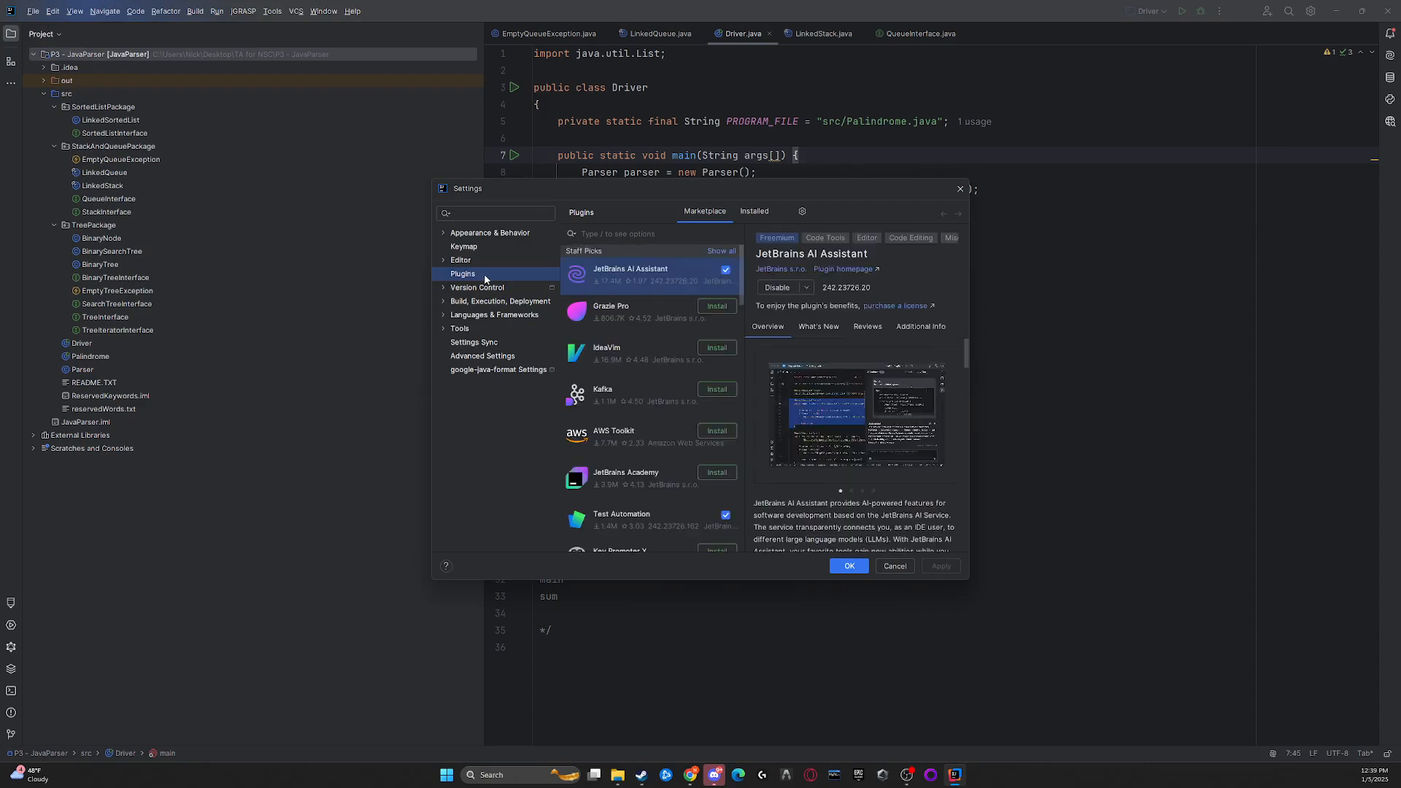
left_click(442, 329)
left_click(458, 332)
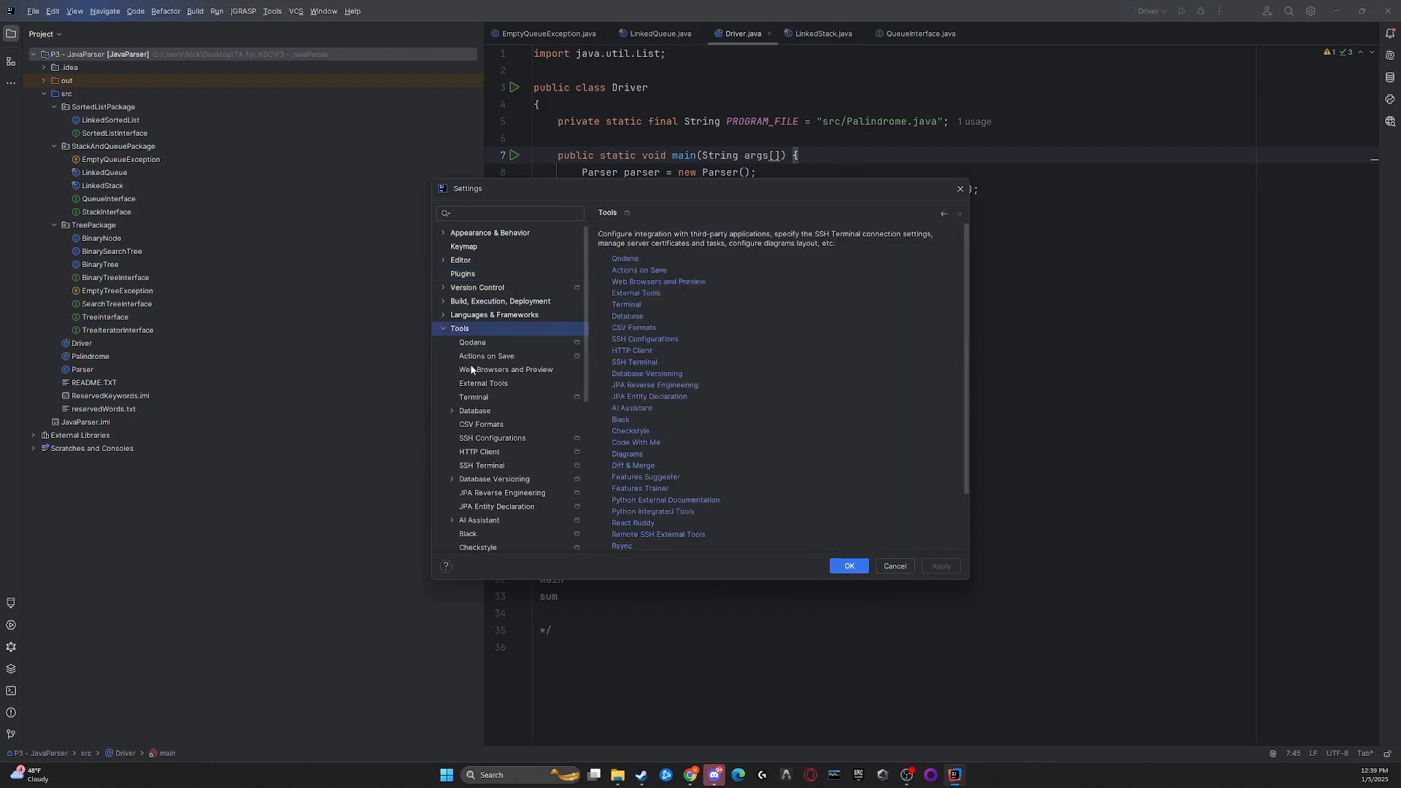
scroll(476, 395, "down", 2)
scroll(476, 398, "down", 2)
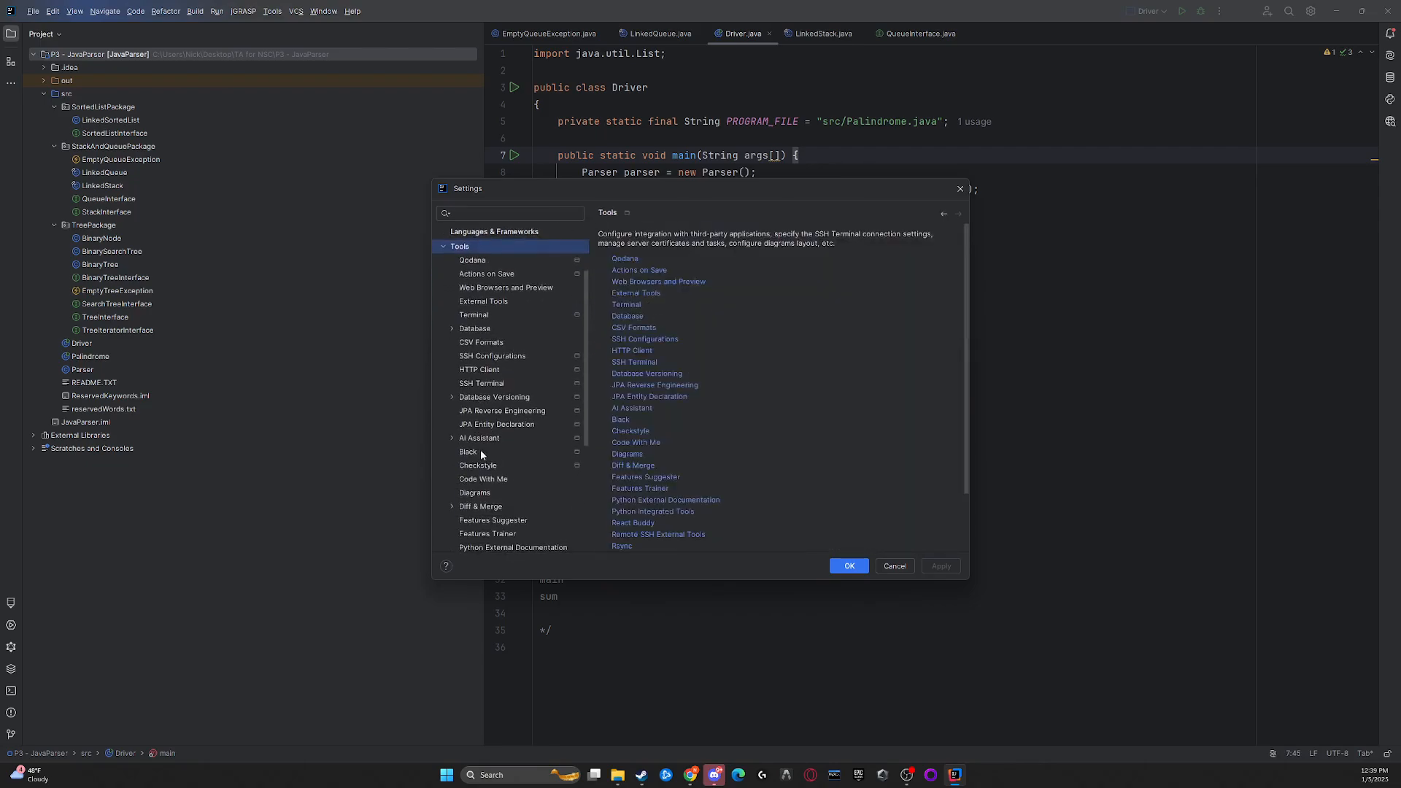
left_click(486, 471)
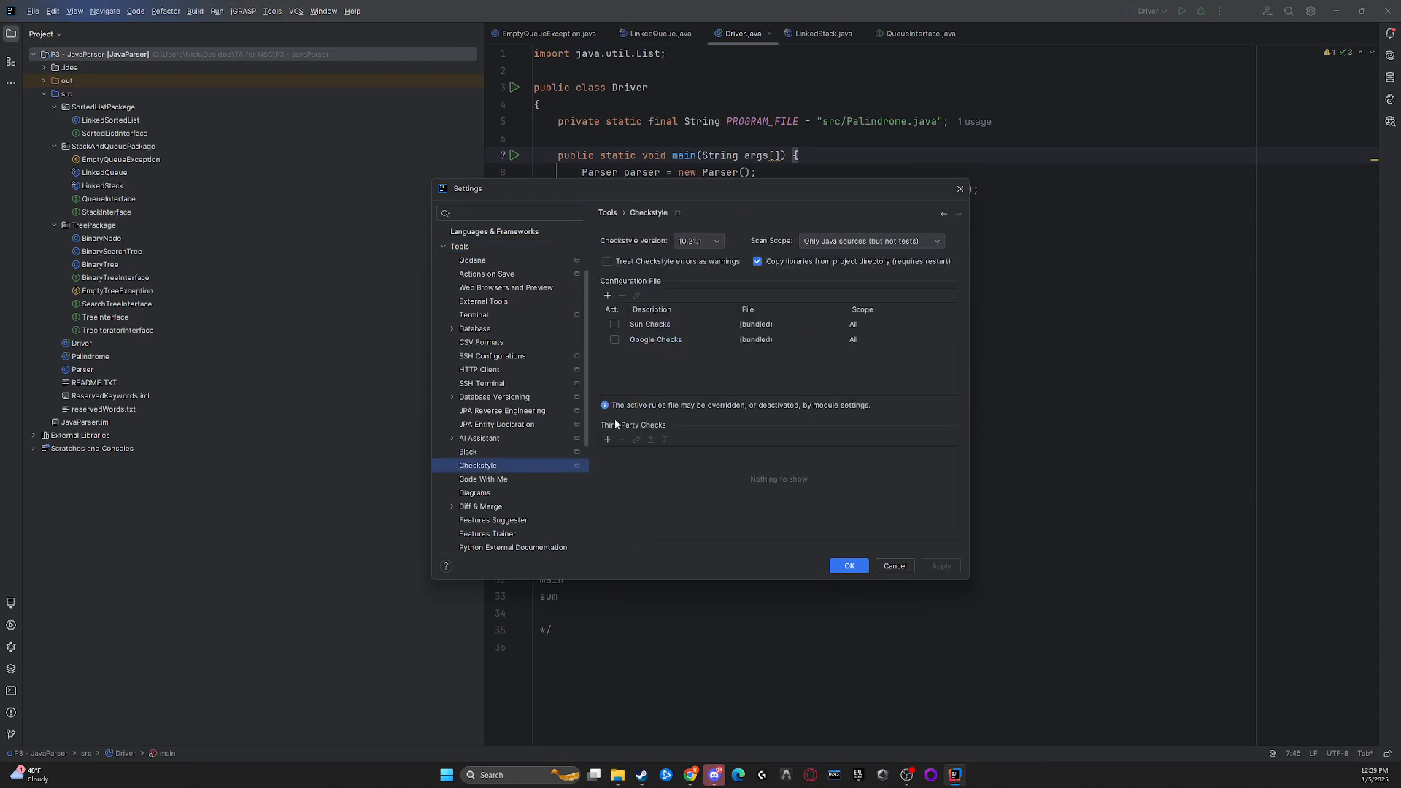
left_click(614, 340)
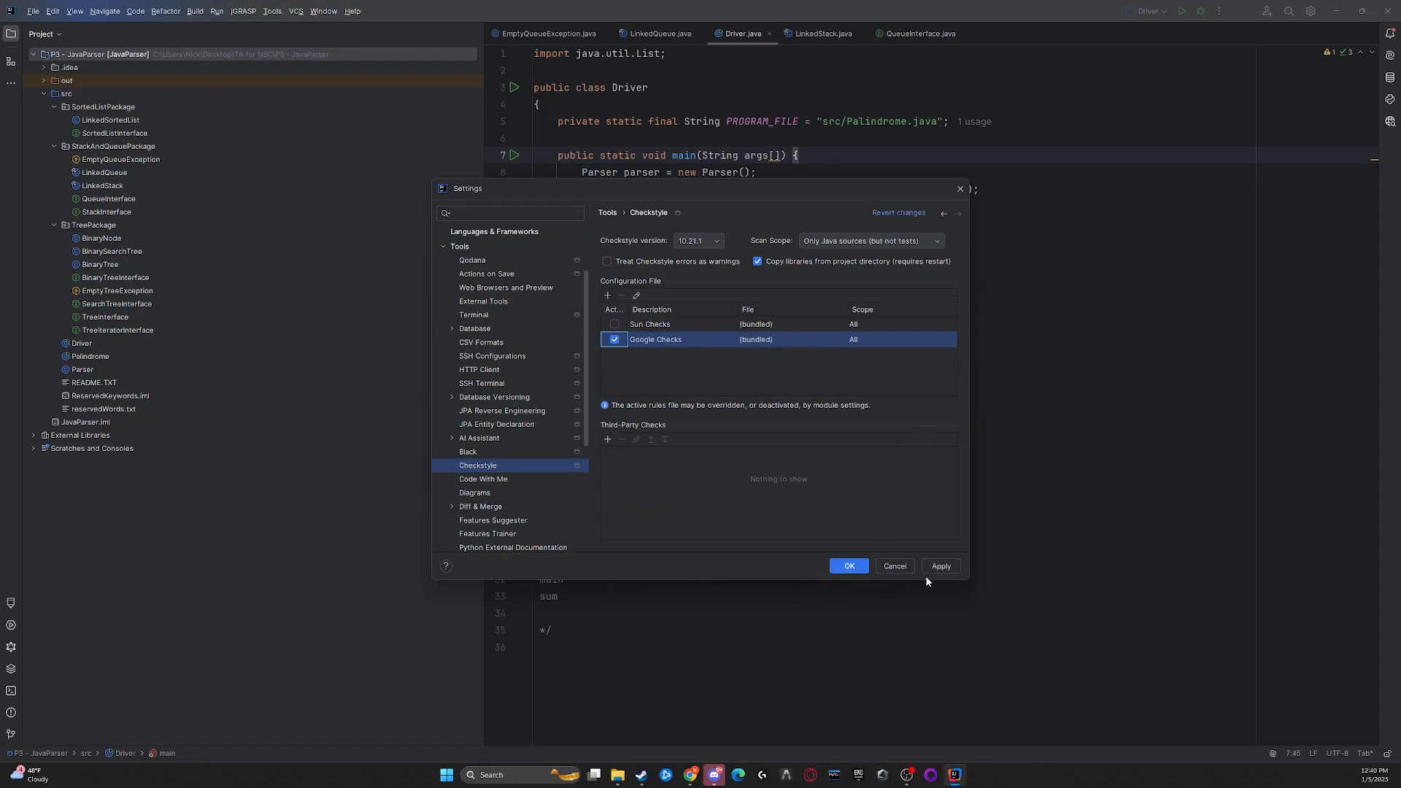
left_click(941, 567)
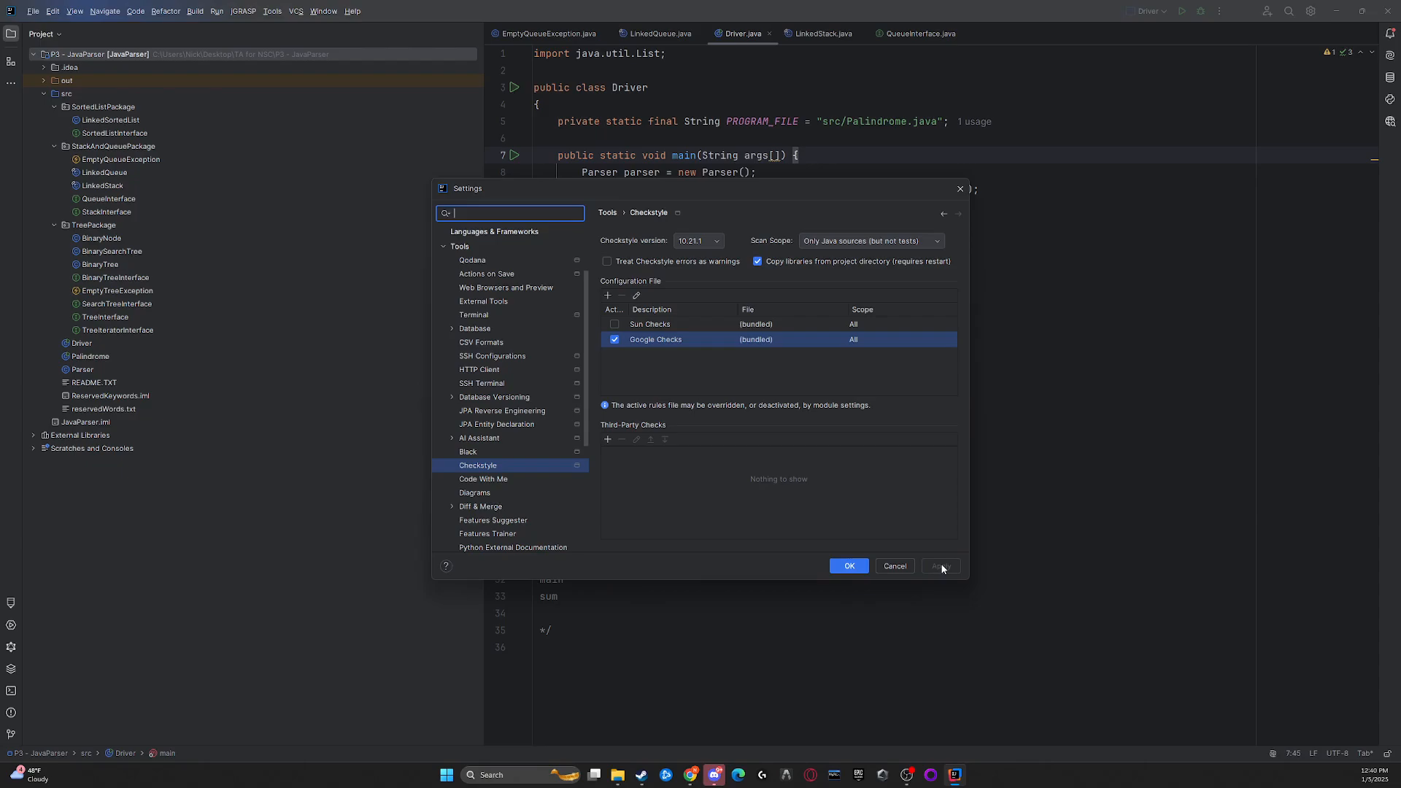
left_click(850, 567)
Replace the C-style array declaration of main's args parameter with a Java-style one using the suggested quick fix.
left_click(794, 156)
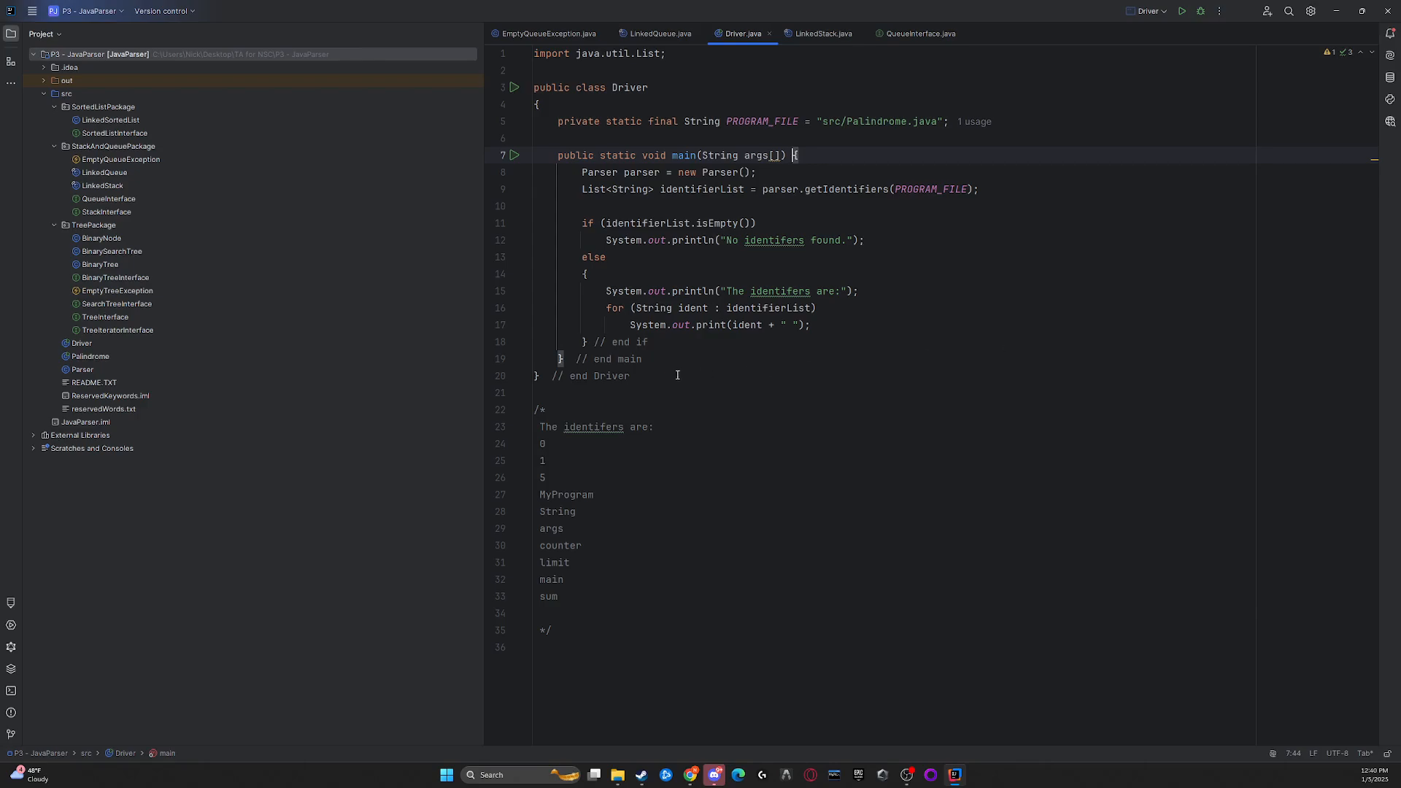
mouse_move(774, 155)
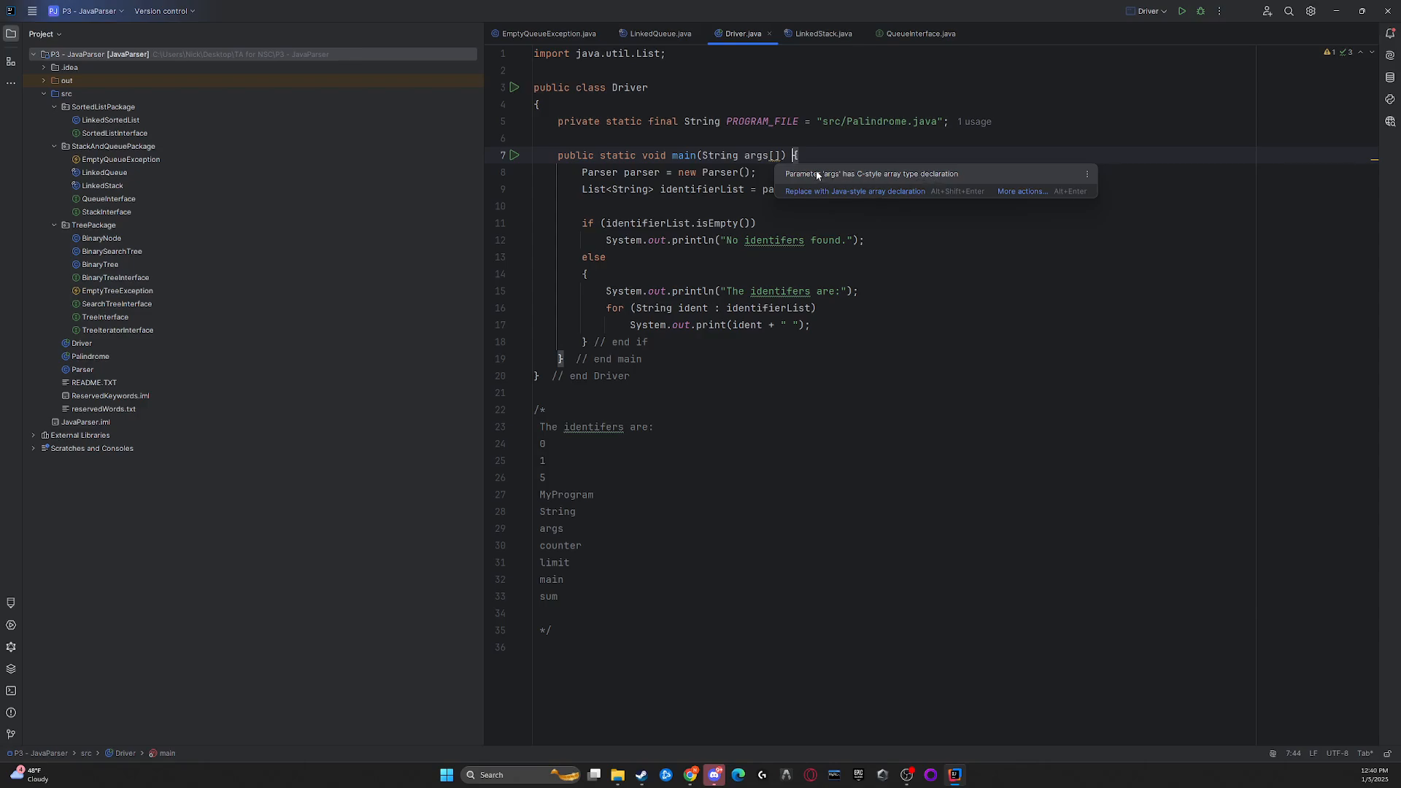
left_click(835, 192)
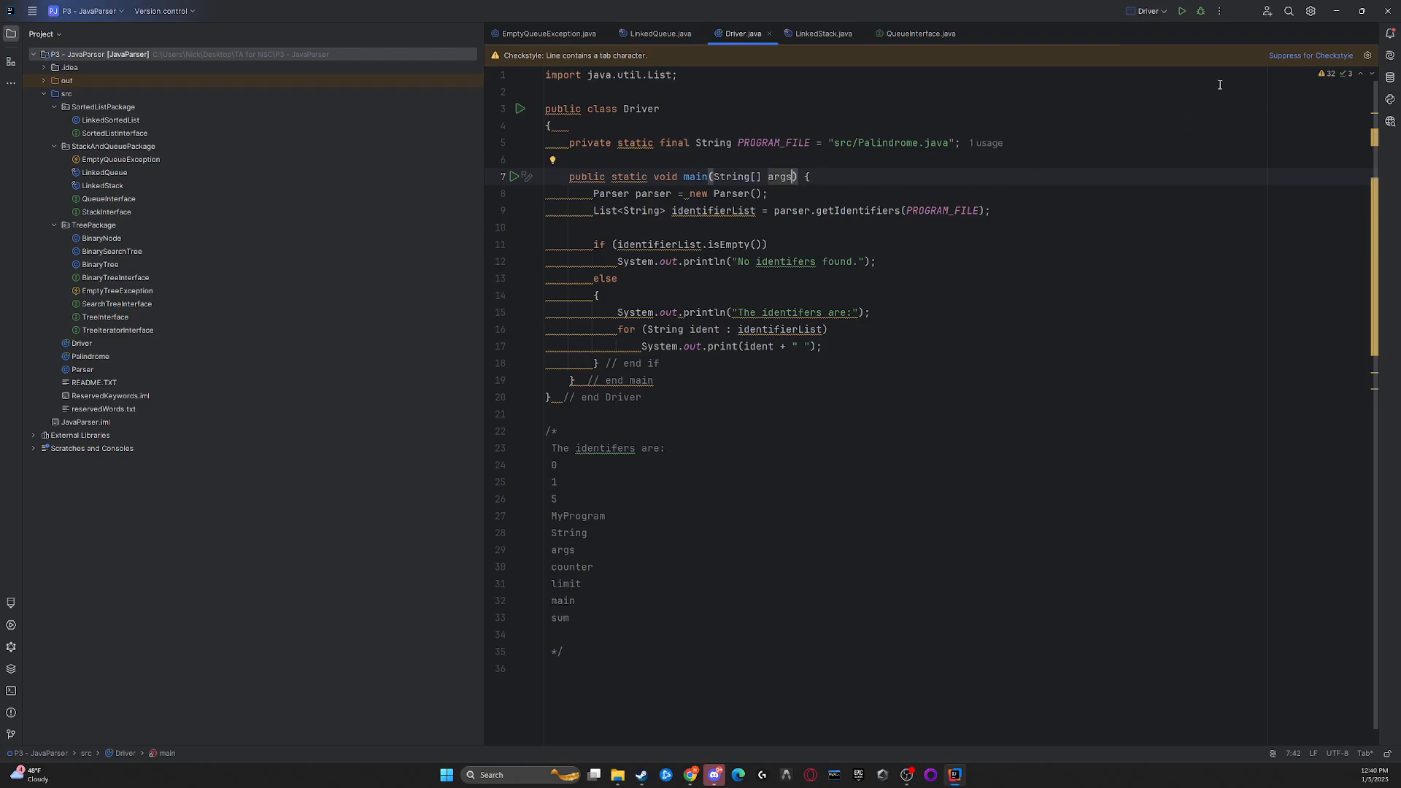
left_click(559, 127)
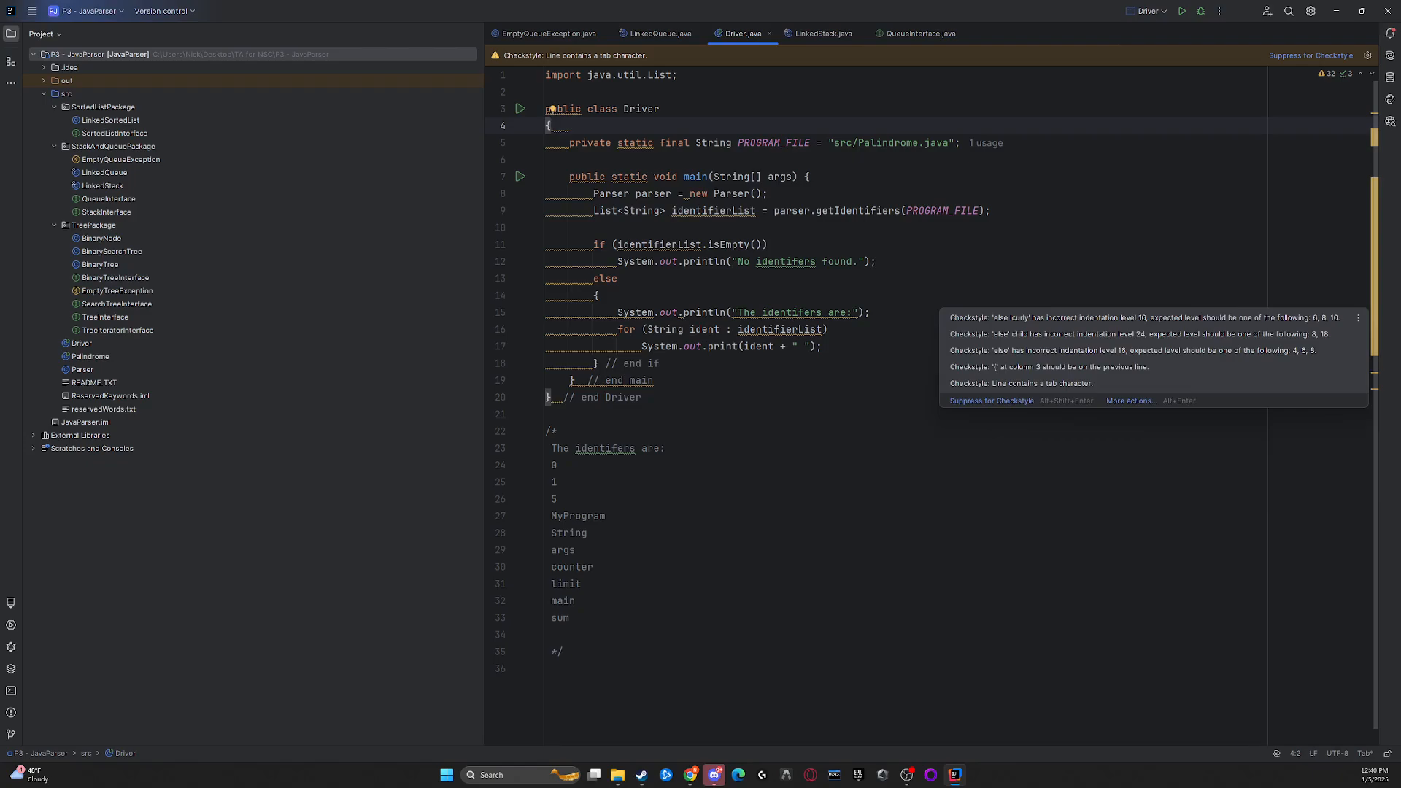
Search the plugin marketplace for google-java-format to check that plugin, and close the settings.
left_click(32, 11)
left_click(67, 107)
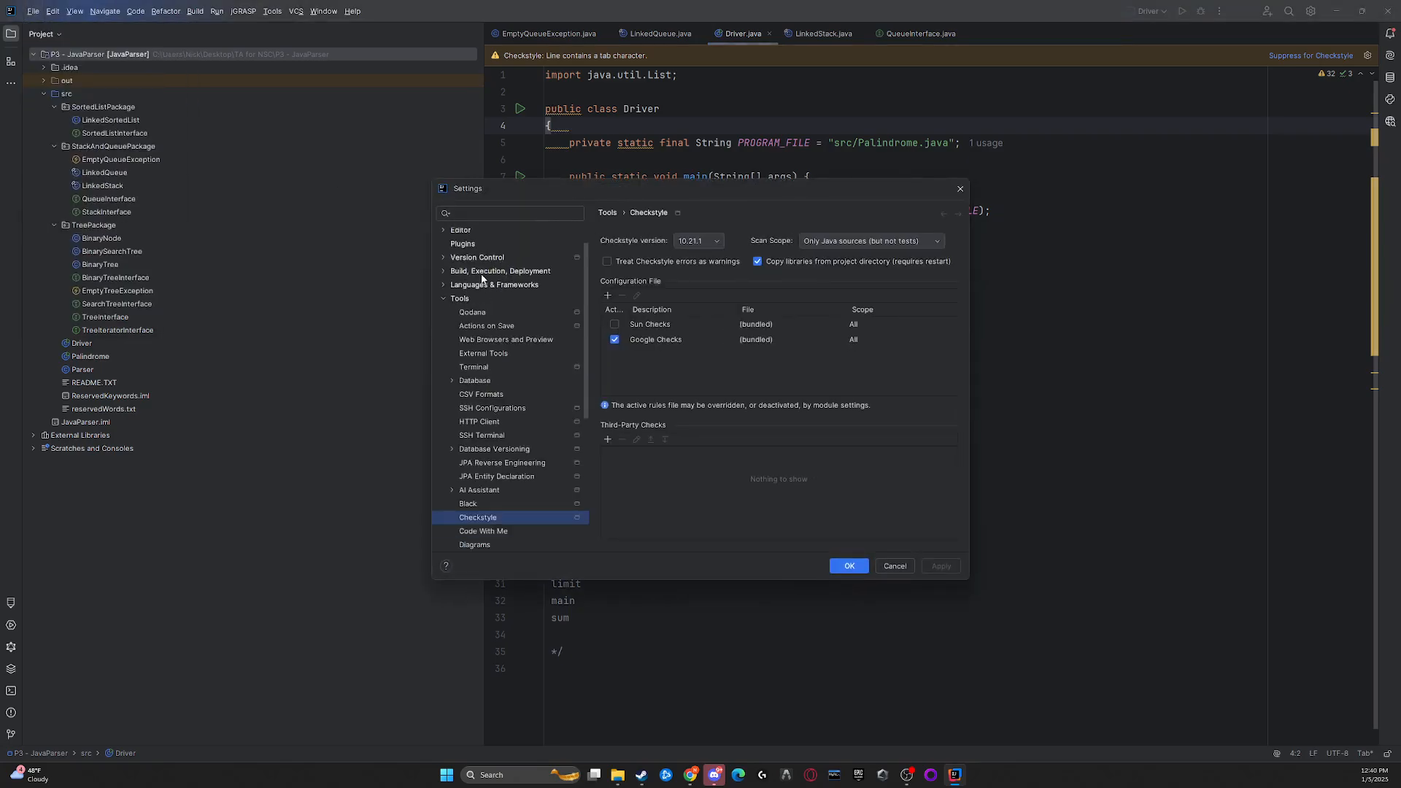
scroll(487, 299, "up", 1)
left_click(470, 328)
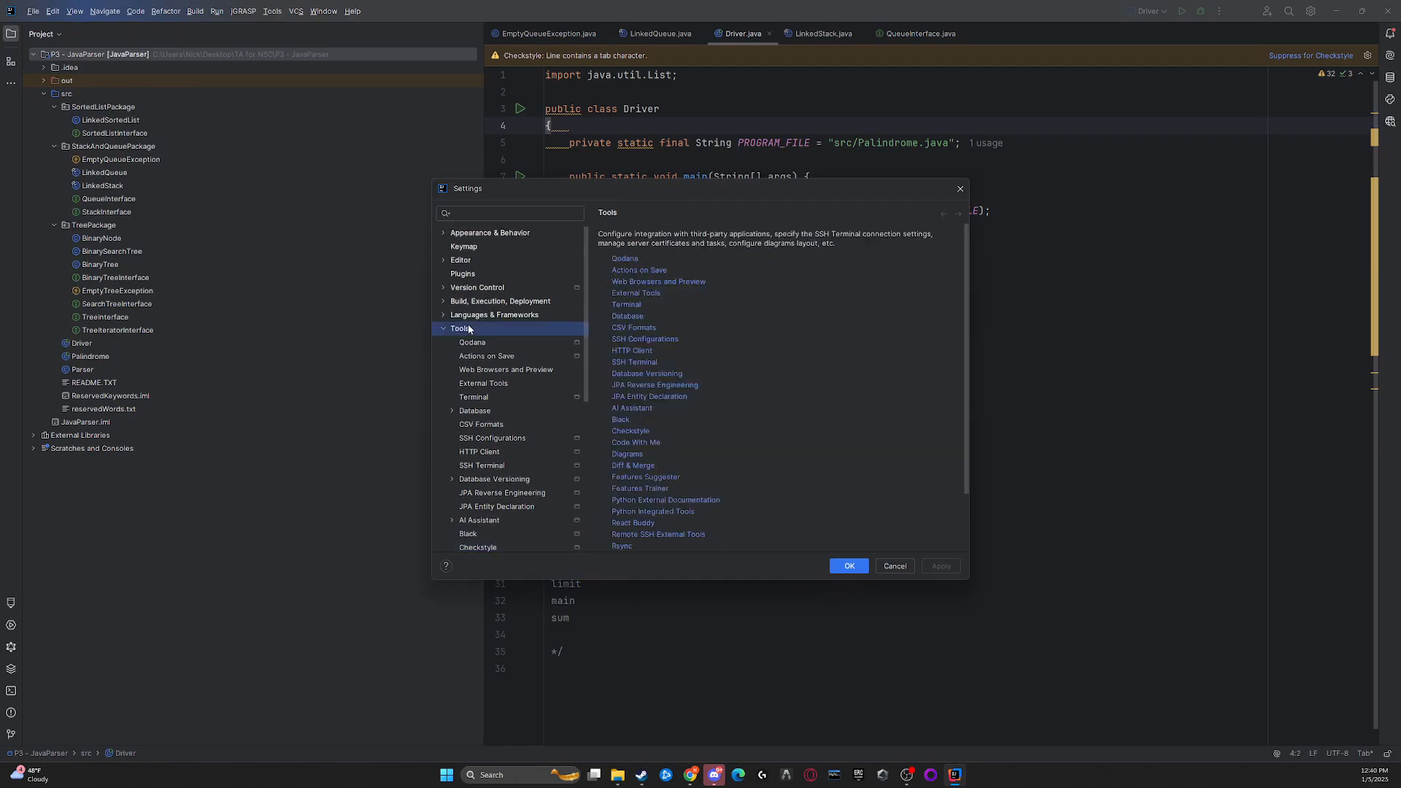
left_click(461, 274)
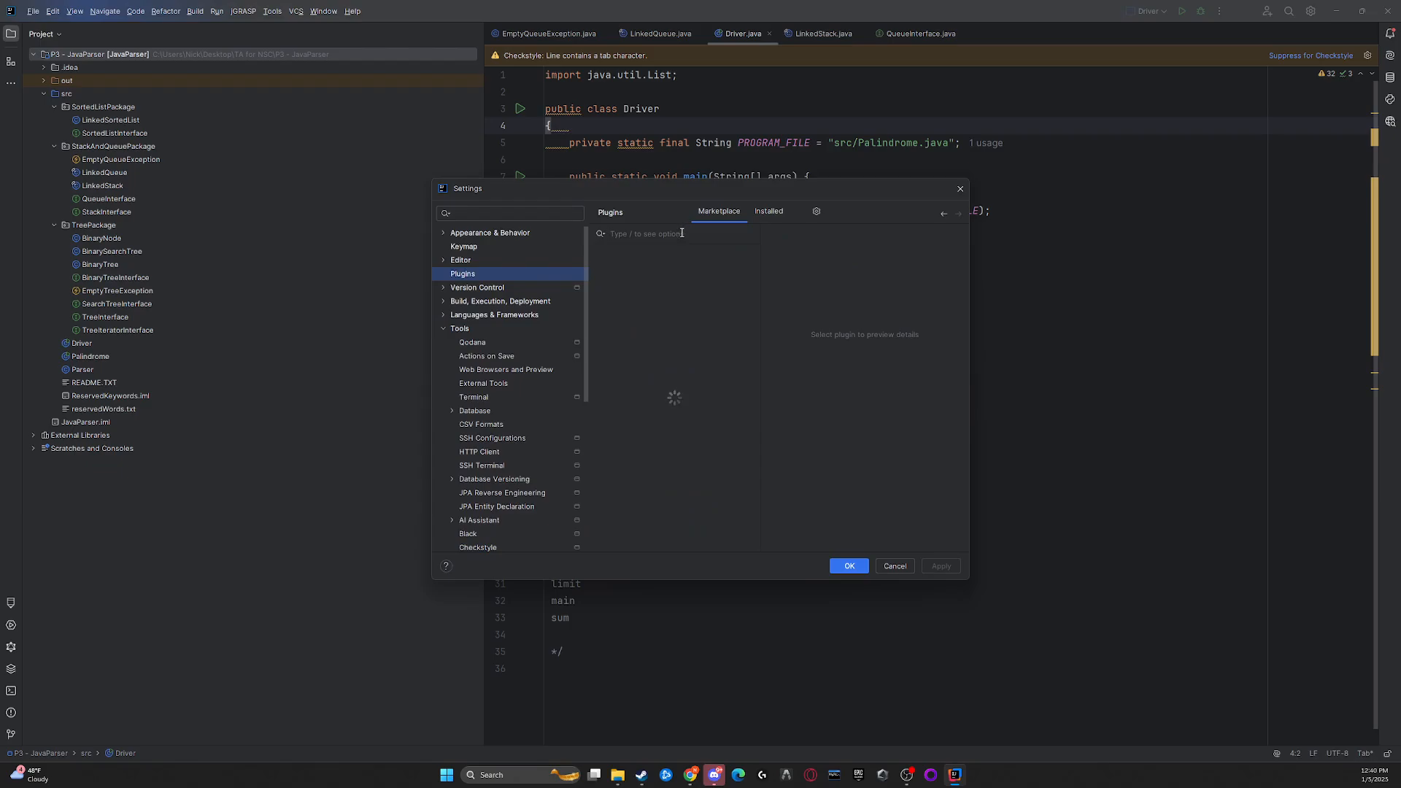
type("google-java-forma")
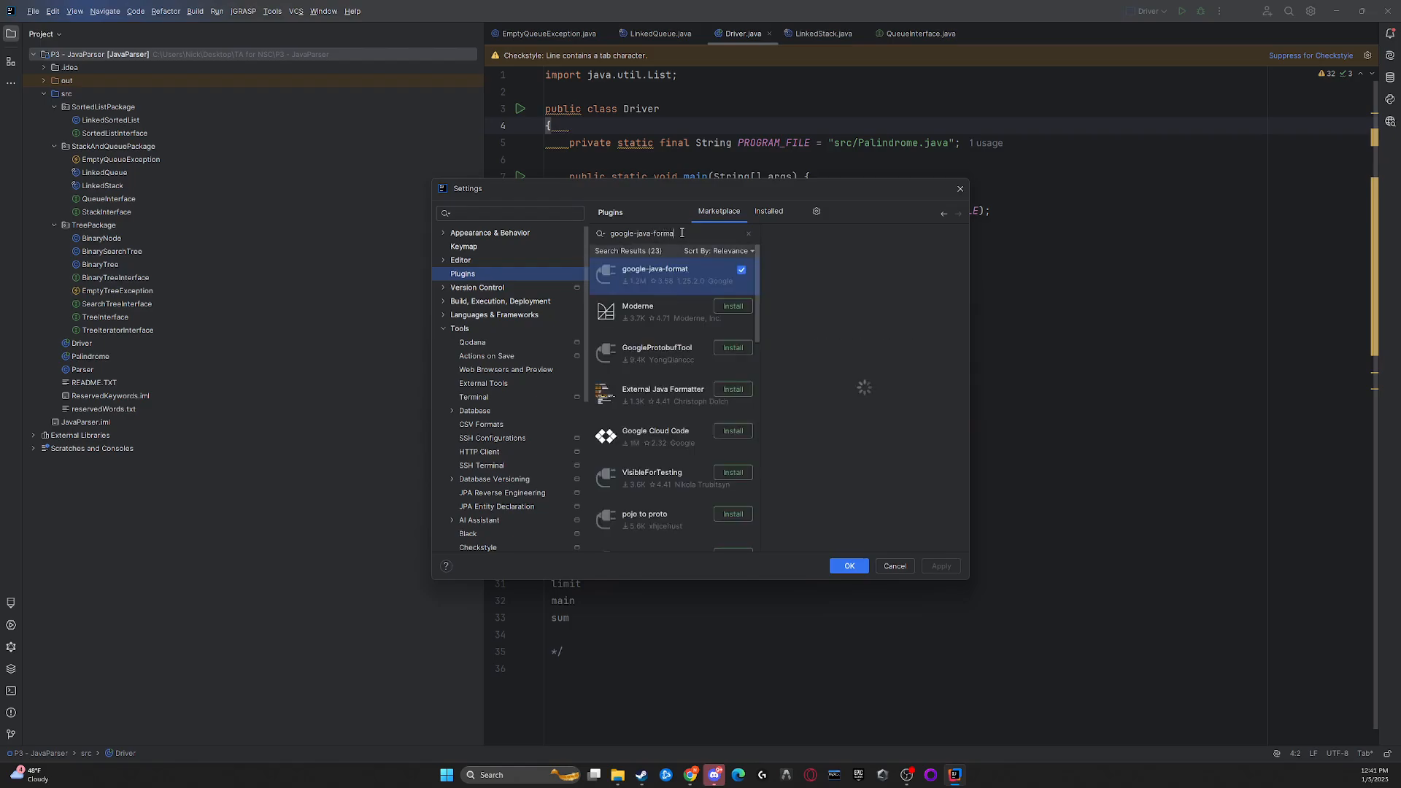
type("t")
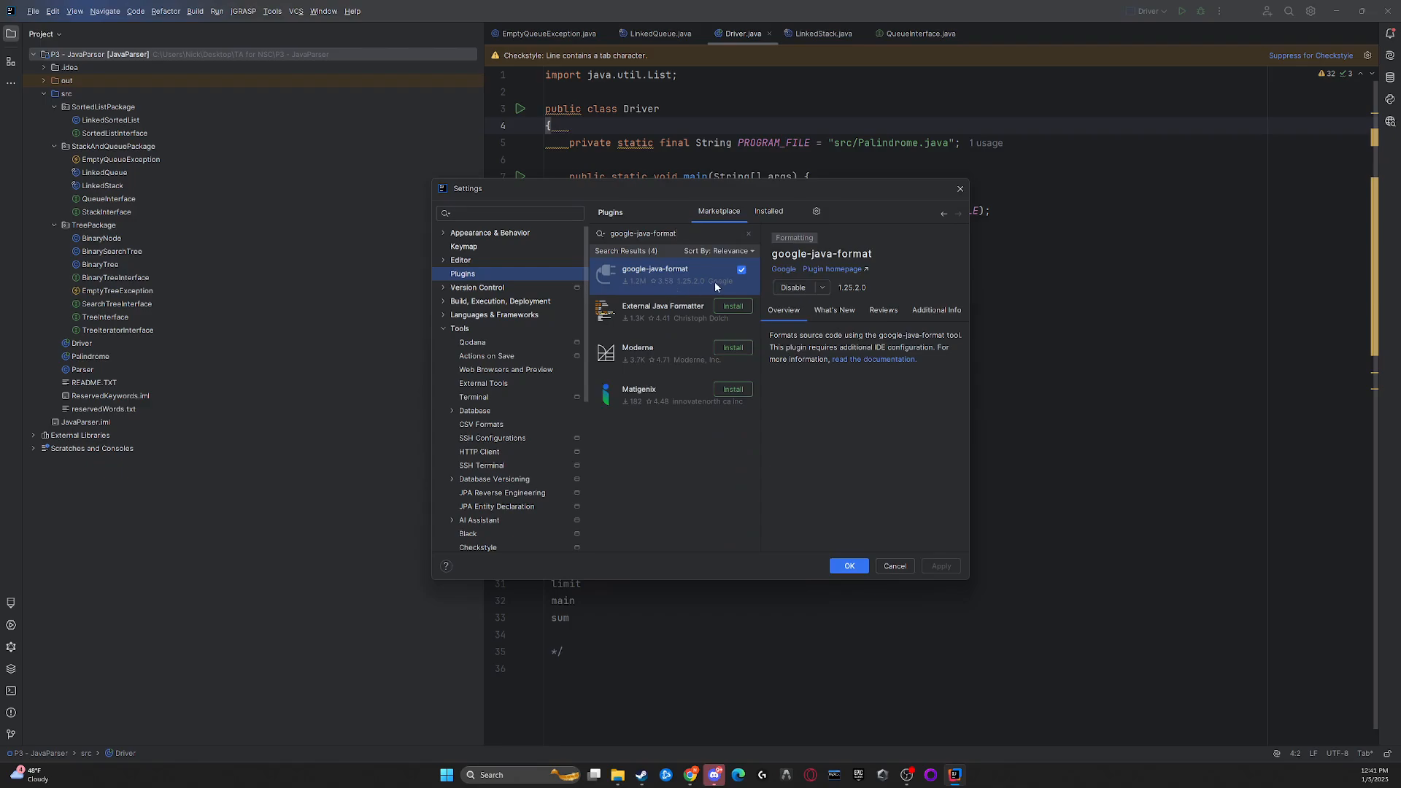
left_click(849, 567)
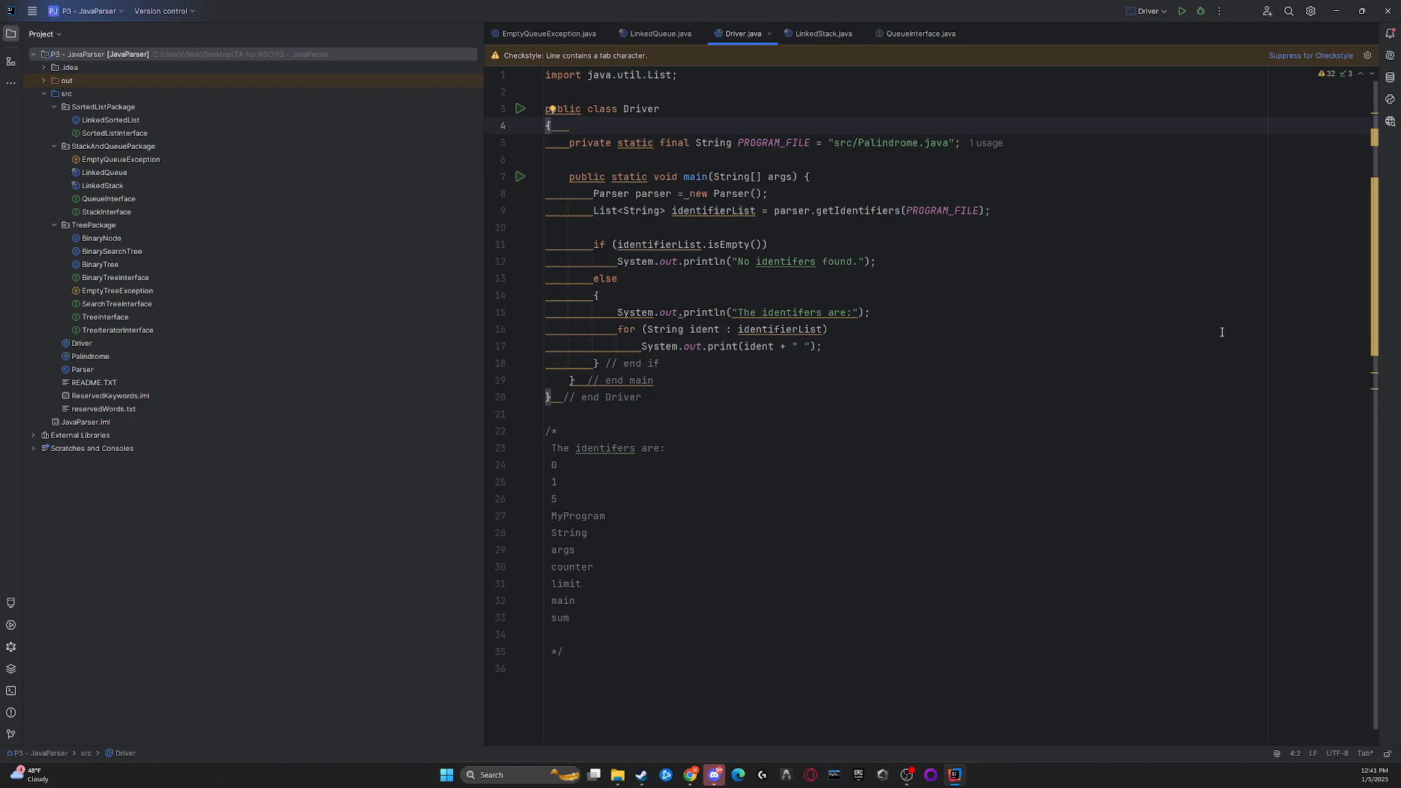
Open the IDE's custom VM options file to review its jdk.compiler add-exports entries.
scroll(1221, 332, "down", 1)
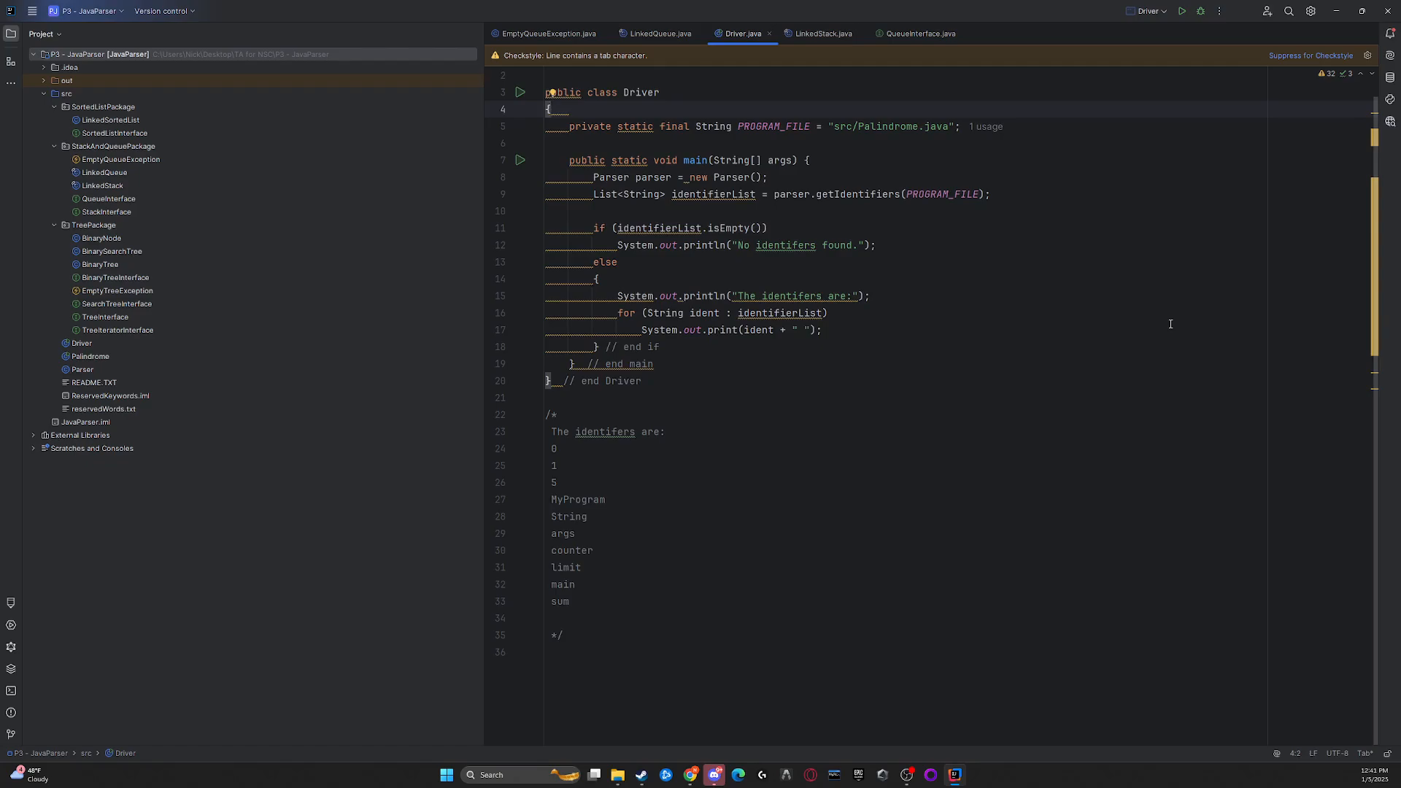
left_click(32, 11)
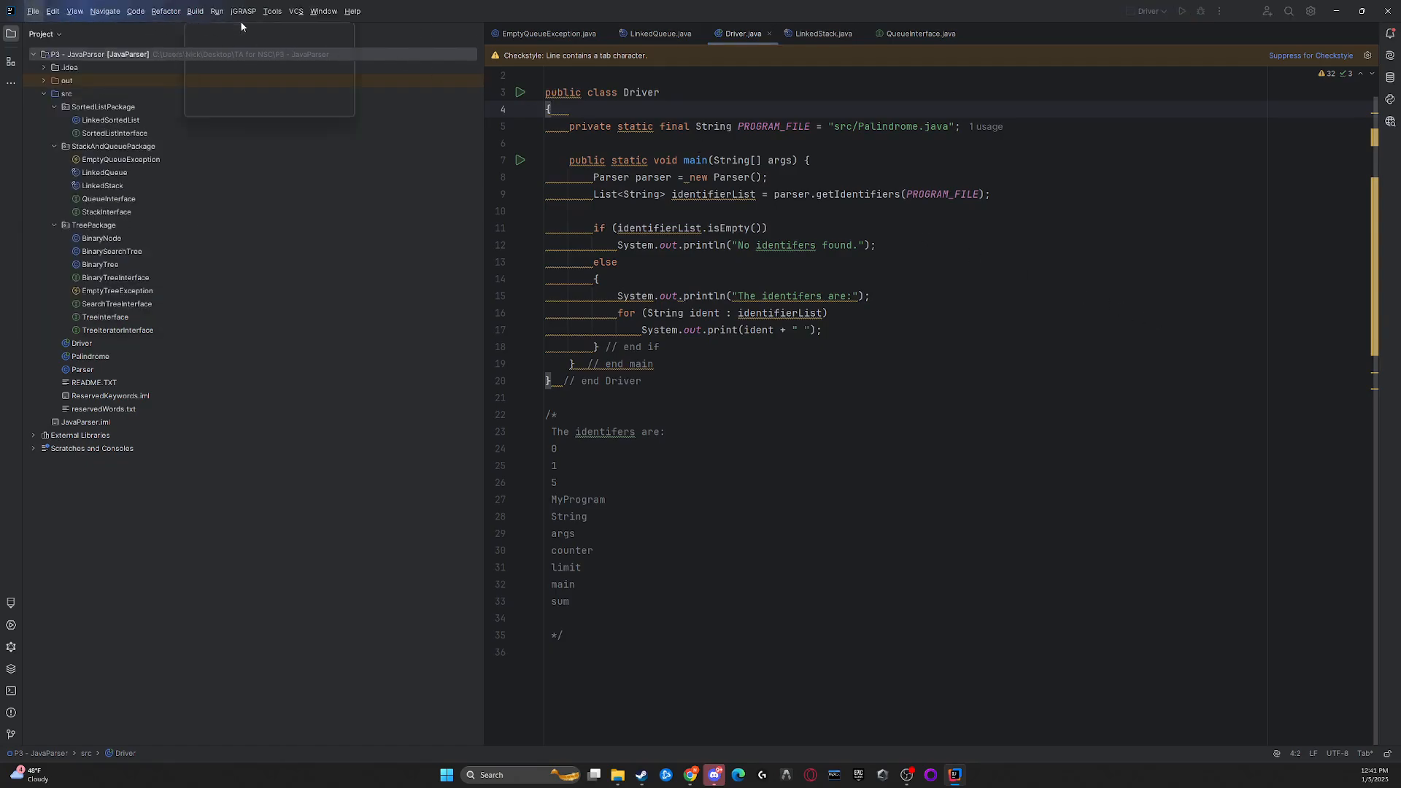
left_click(353, 13)
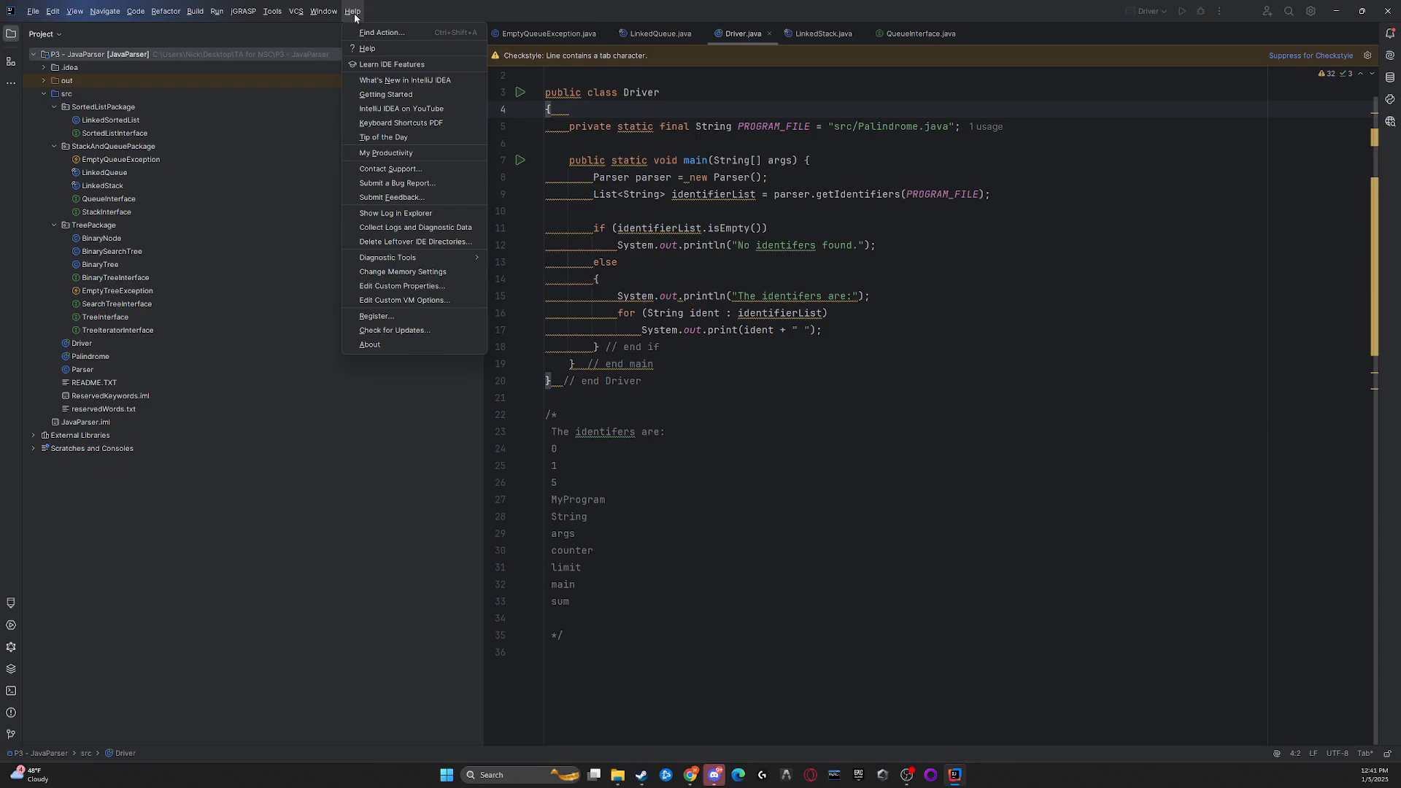
left_click(401, 301)
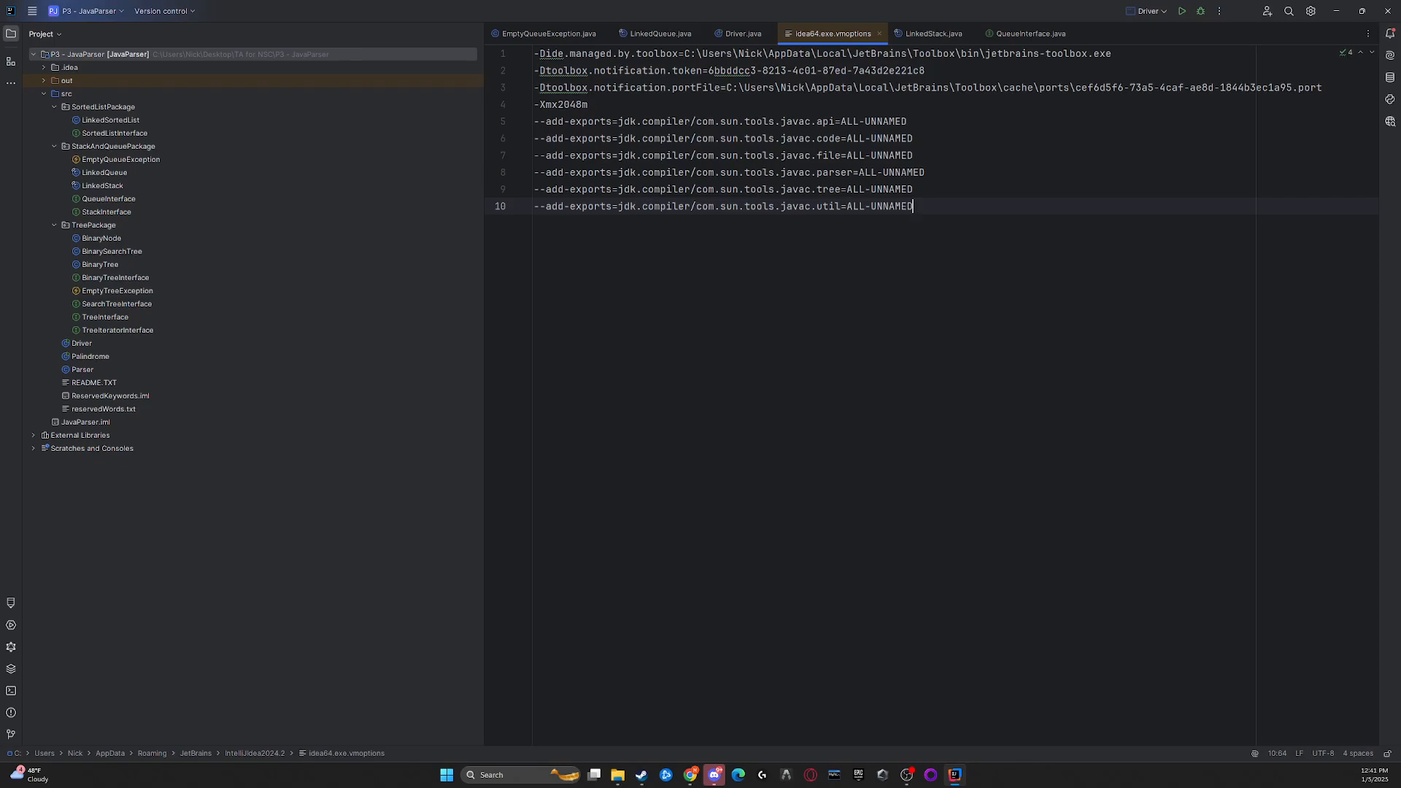
left_click(907, 774)
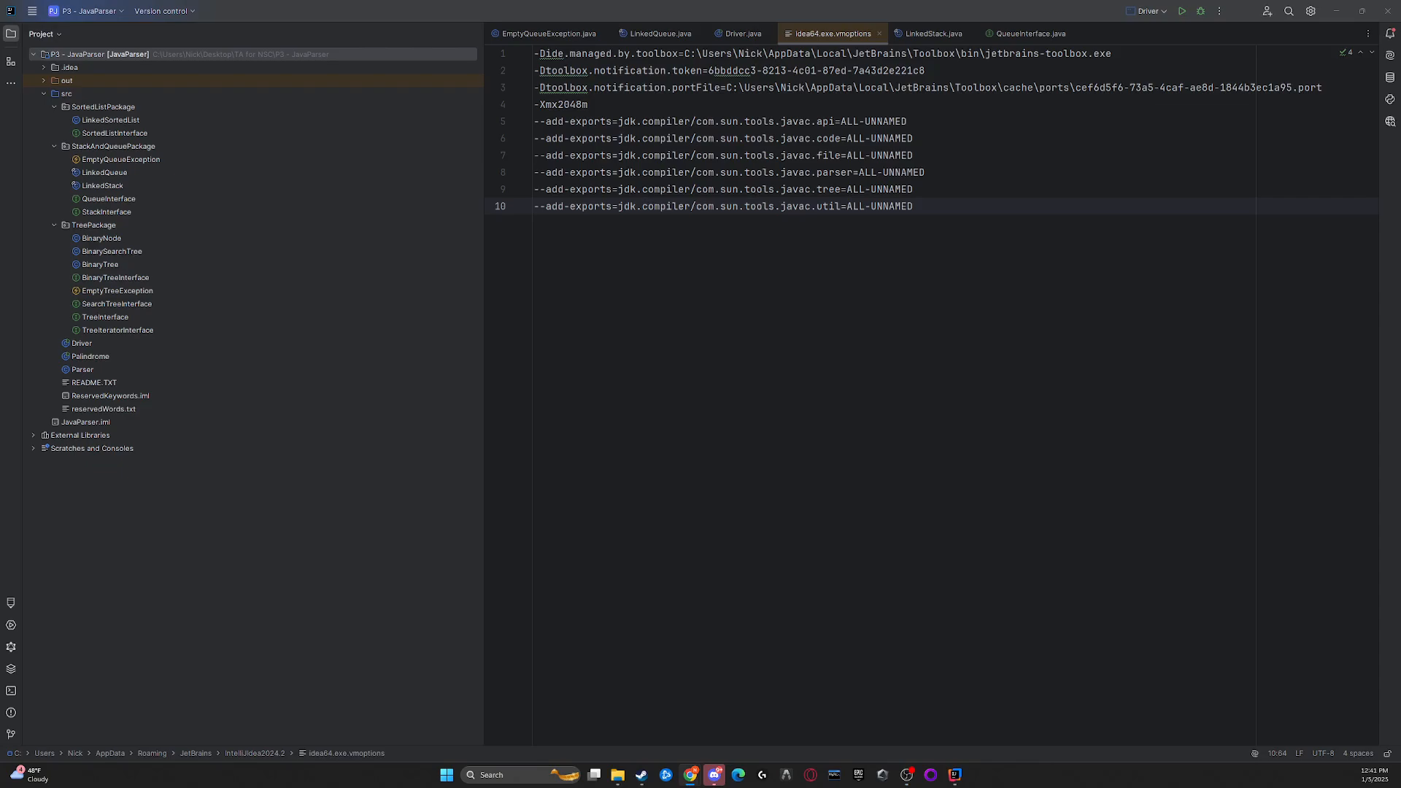
Highlight the six jdk.compiler add-exports lines in the custom VM options file to review them.
left_click_drag(946, 203, 514, 126)
key("Right")
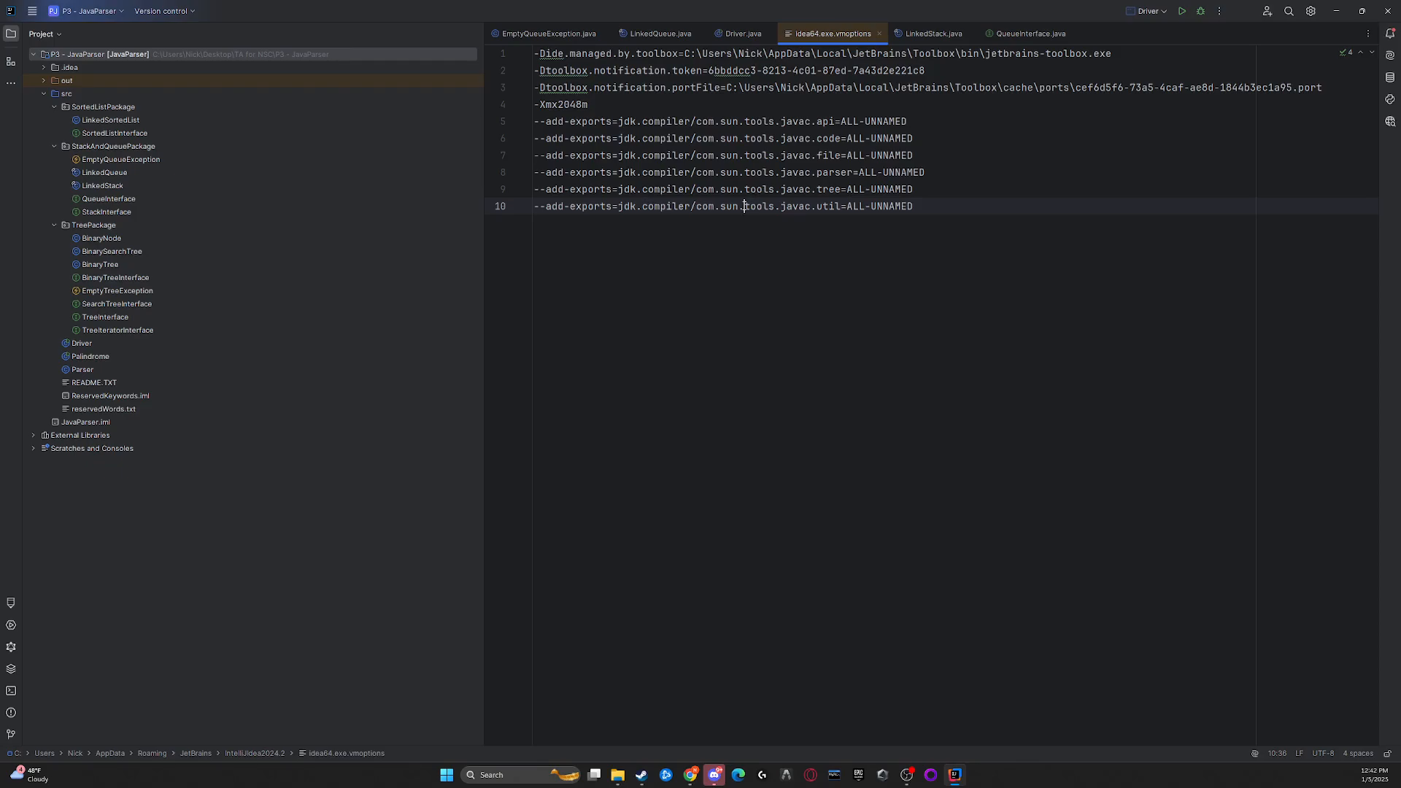
left_click(32, 11)
left_click(76, 166)
left_click(931, 170)
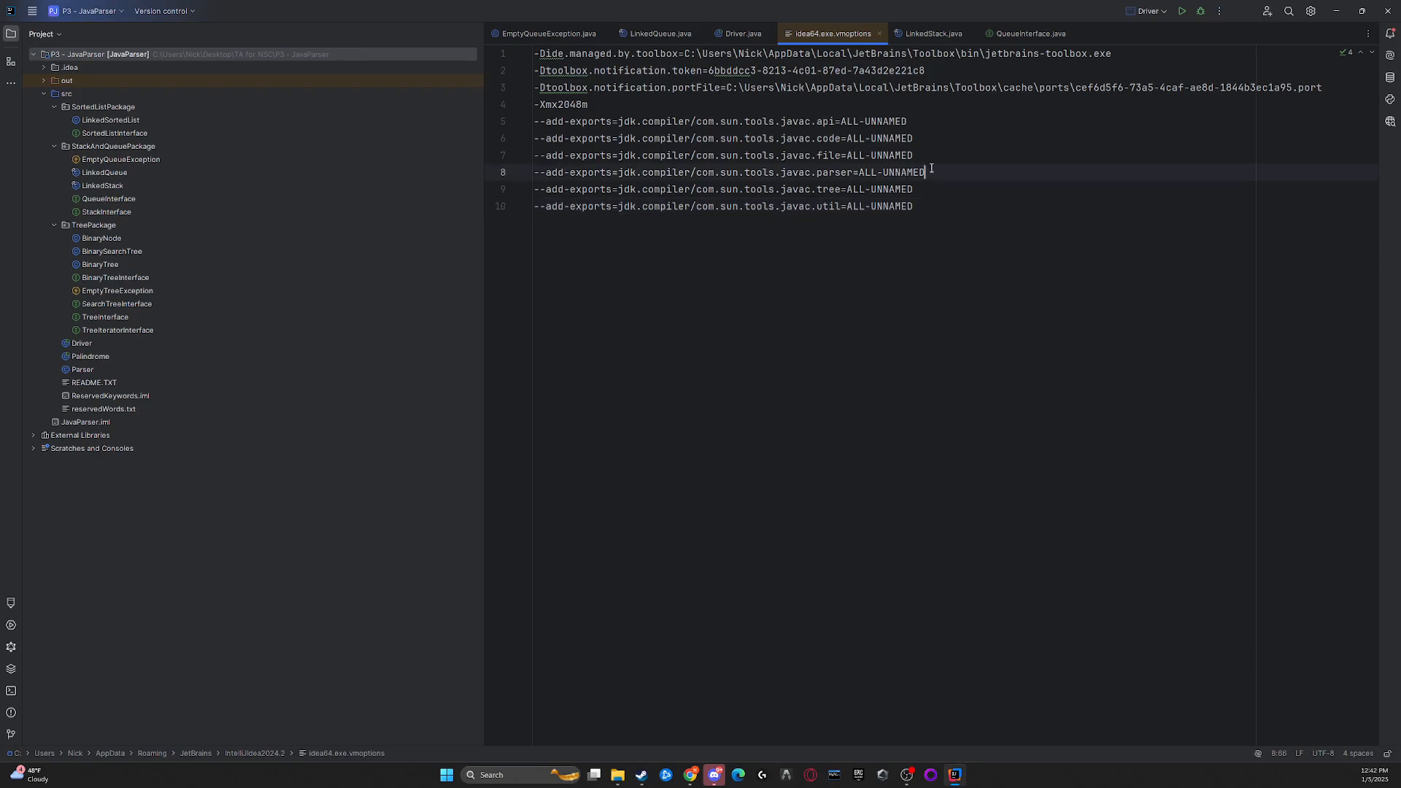
Exit and restart the IDE, close the idea64.exe.vmoptions file, and dismiss the Microsoft Defender notification.
left_click(1387, 11)
left_click(712, 409)
left_click(880, 33)
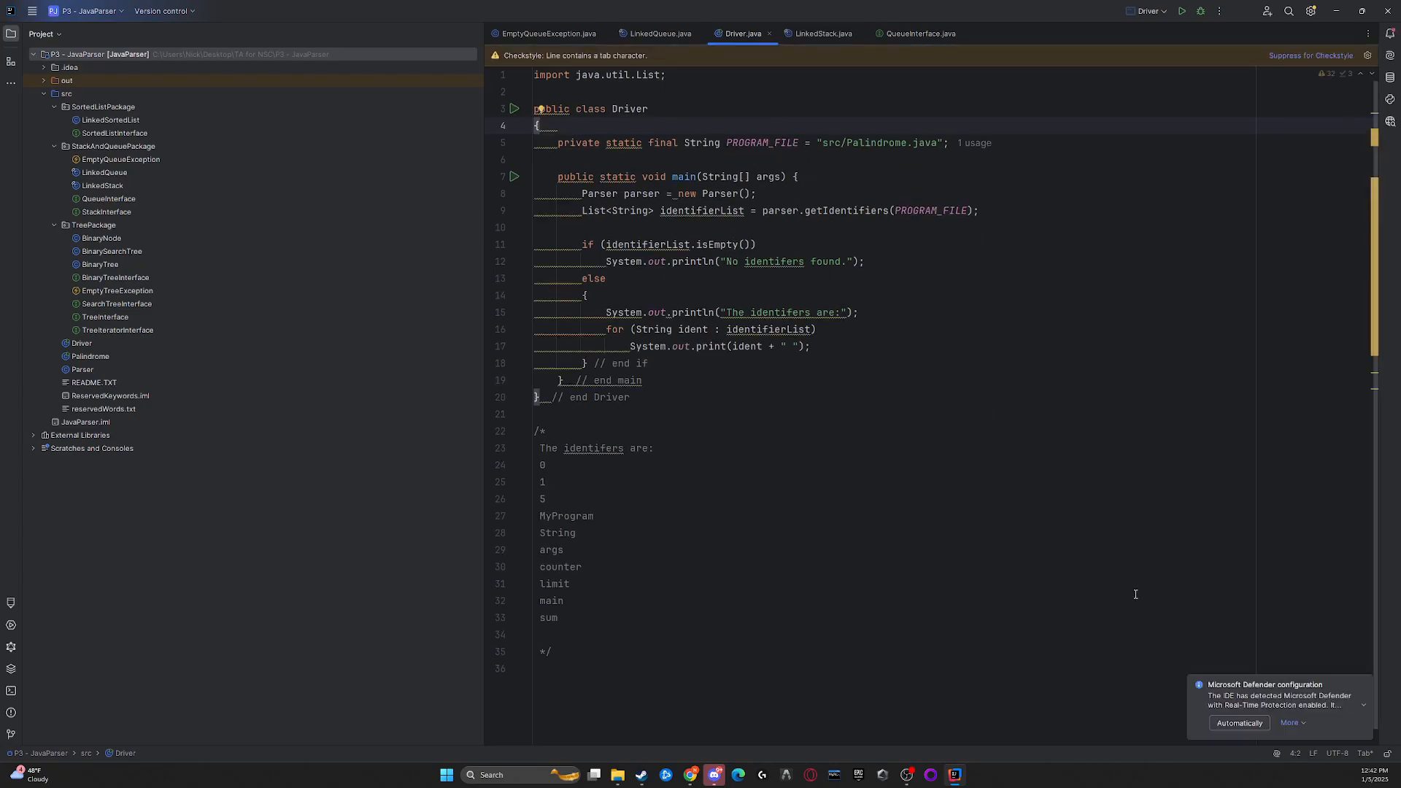
left_click(1362, 690)
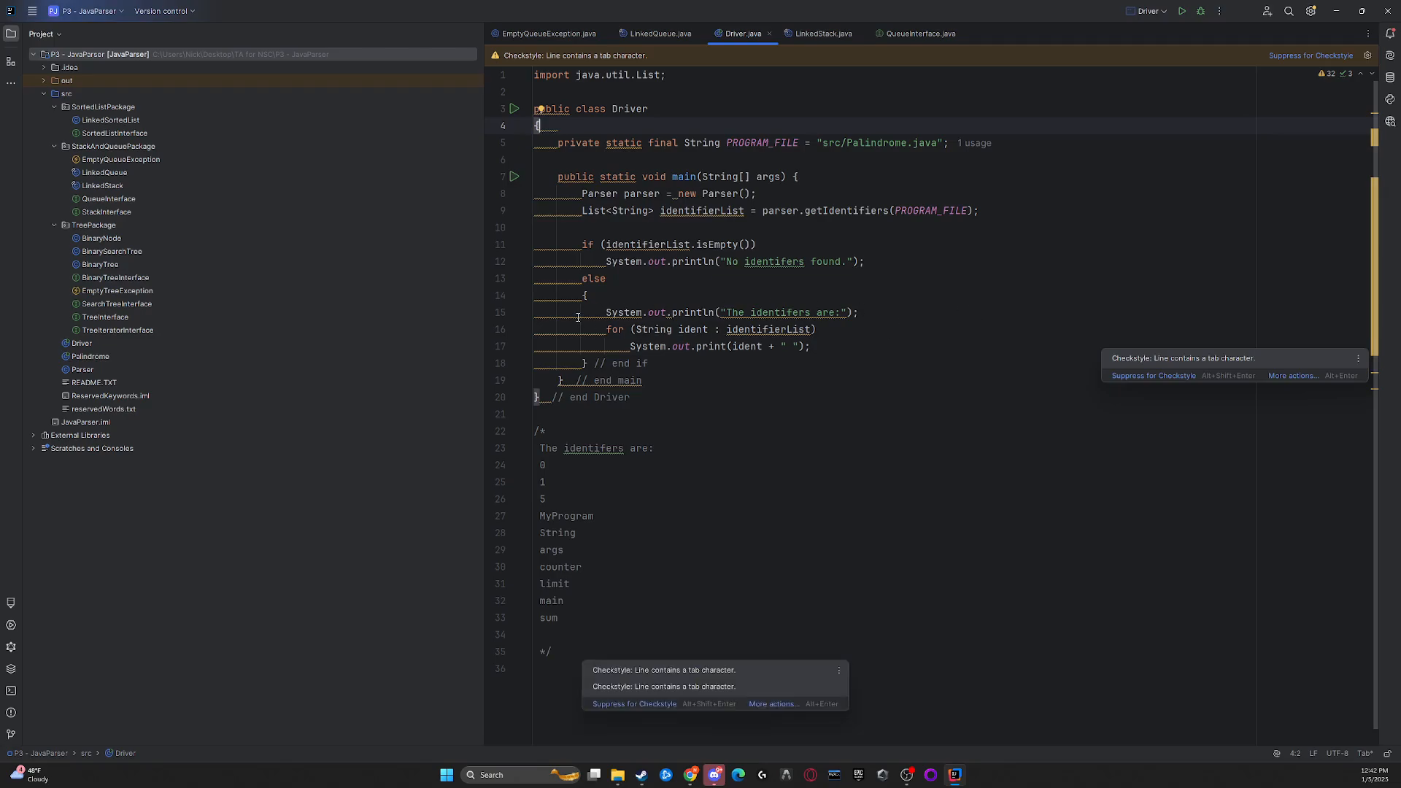
Look through the Refactor and Analyze commands available for Driver.java in the editor and project tree.
scroll(577, 318, "down", 1)
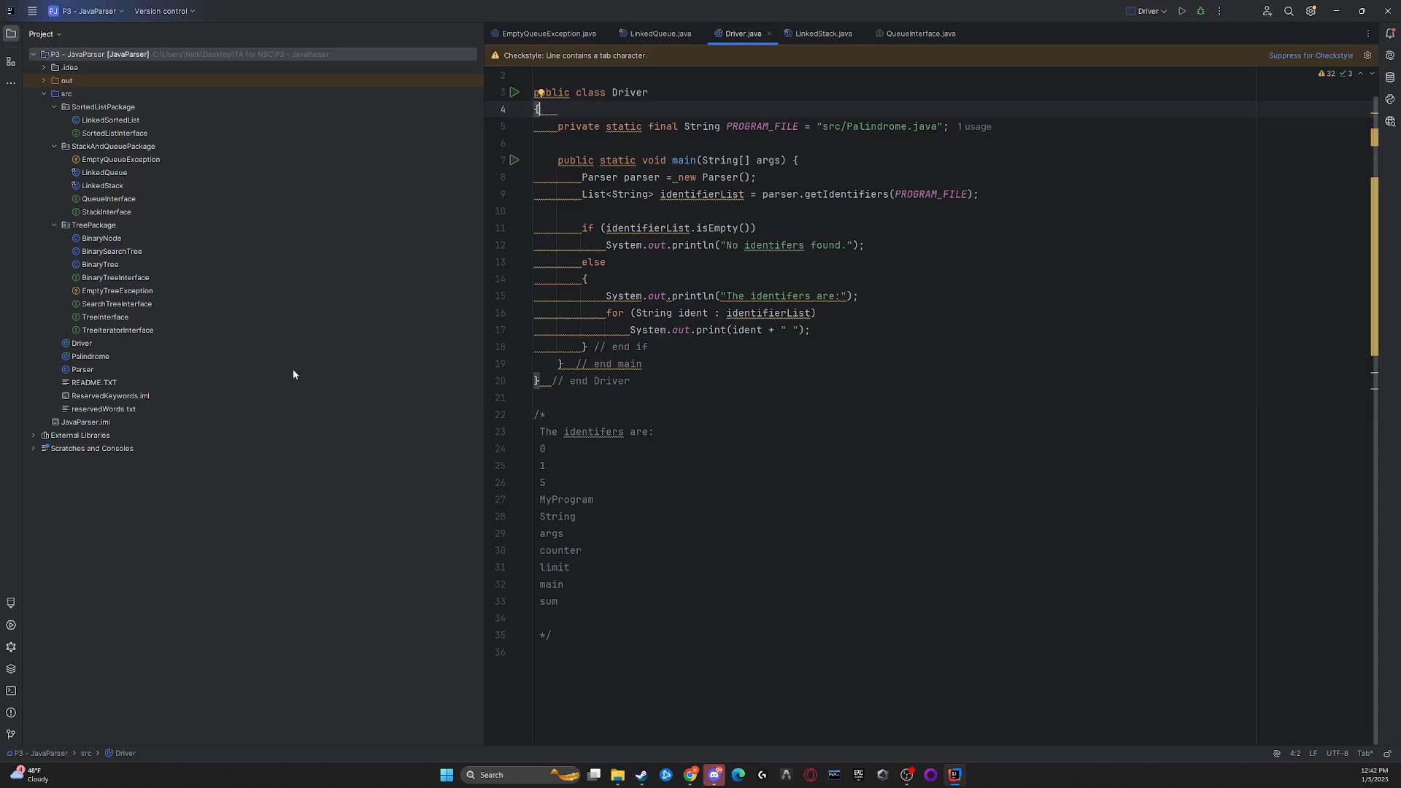
left_click(582, 295)
right_click(582, 295)
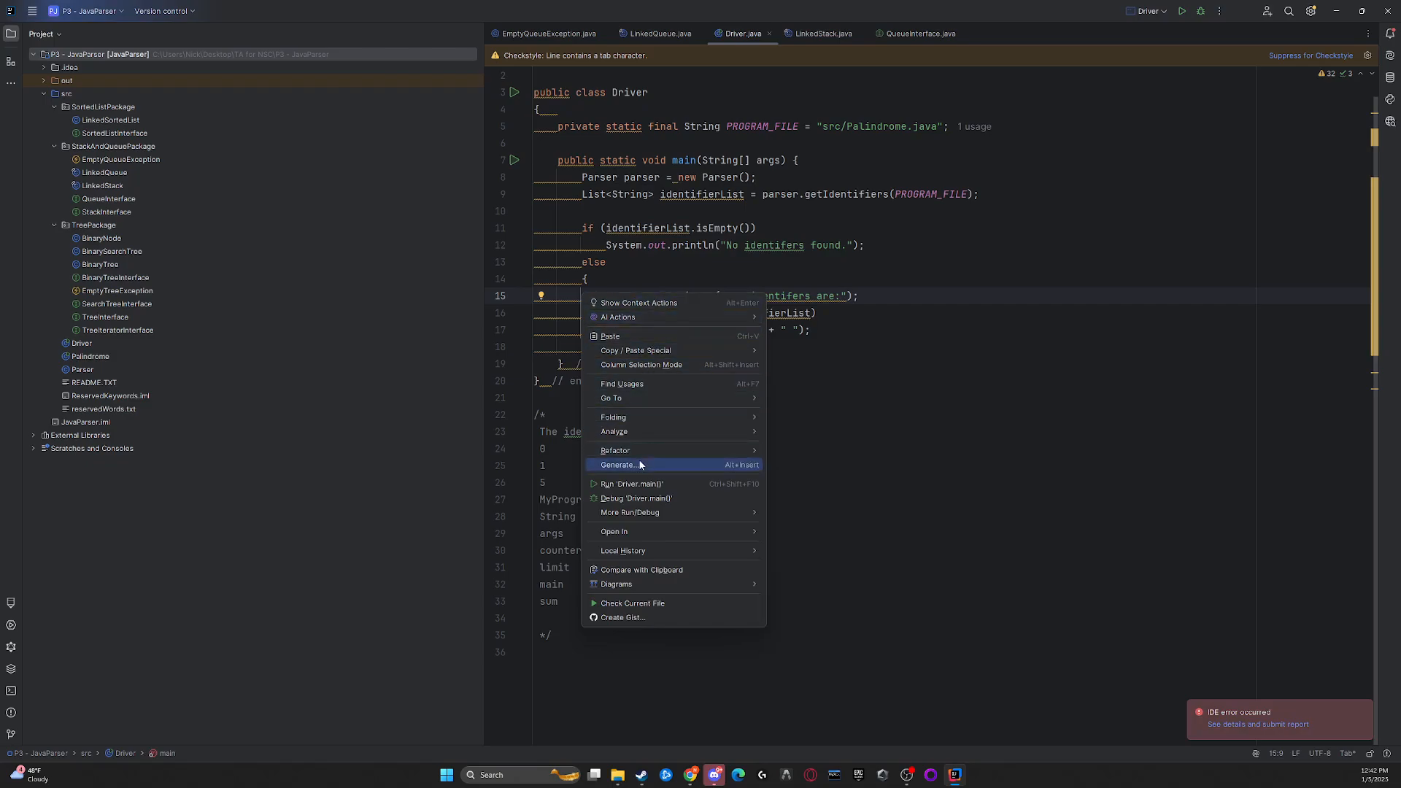
mouse_move(643, 455)
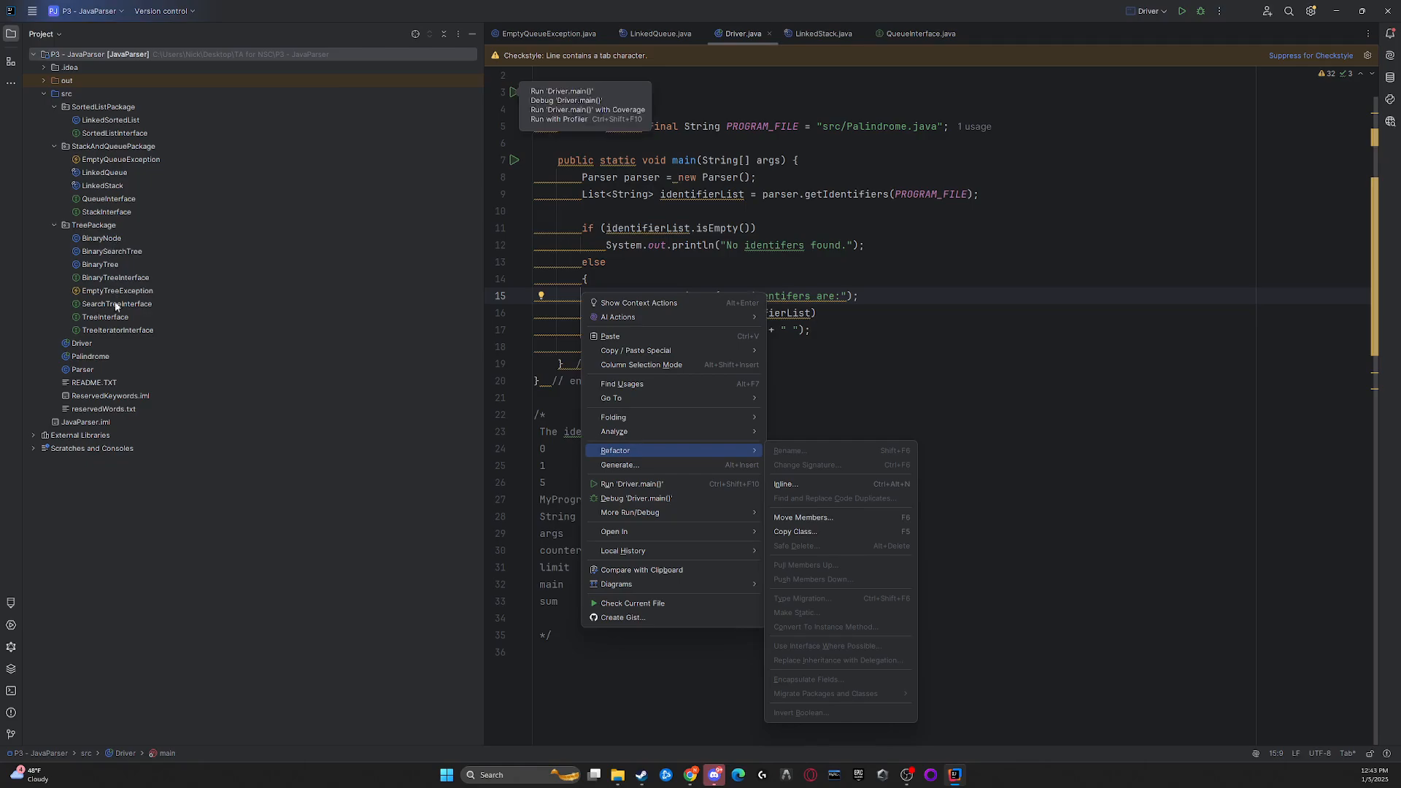
left_click(89, 344)
right_click(87, 345)
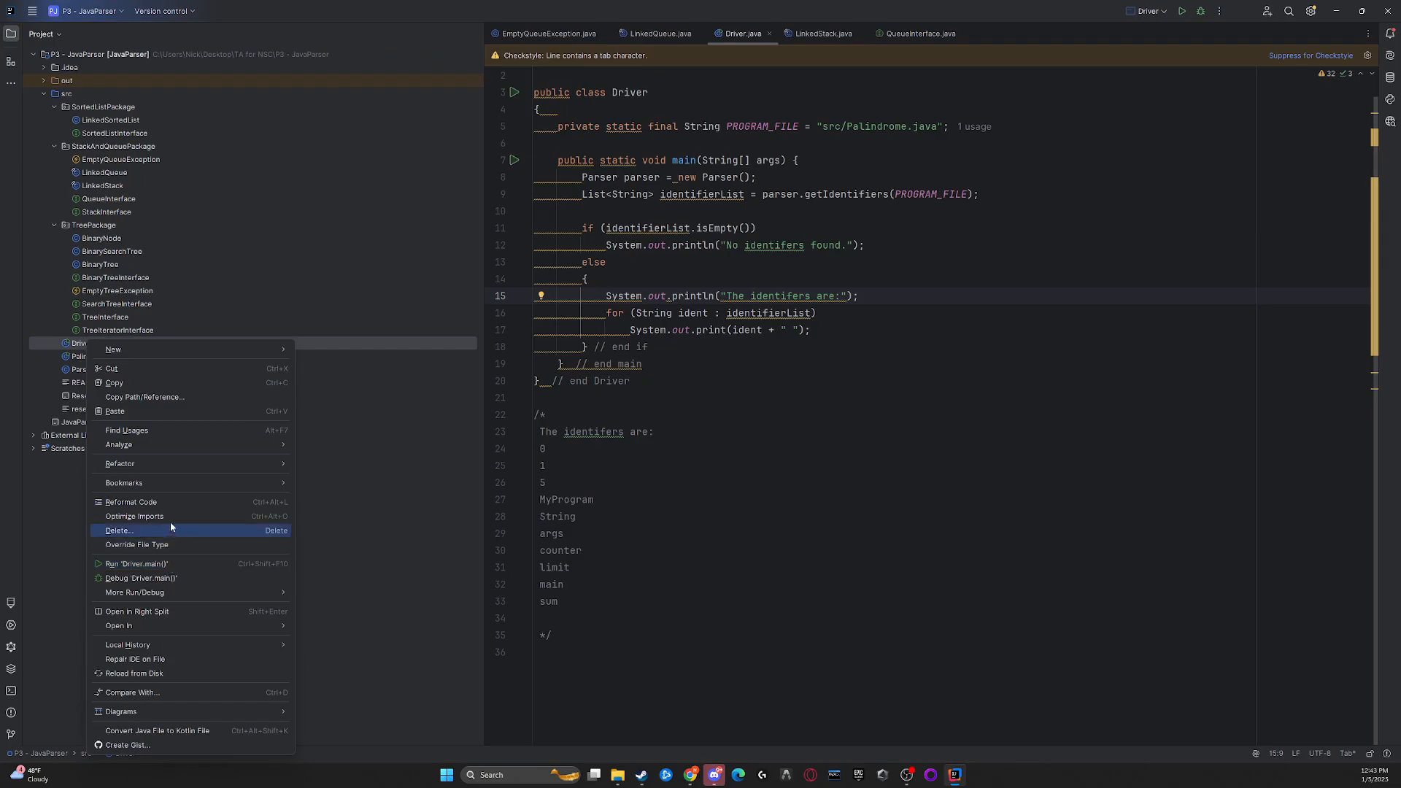
mouse_move(189, 467)
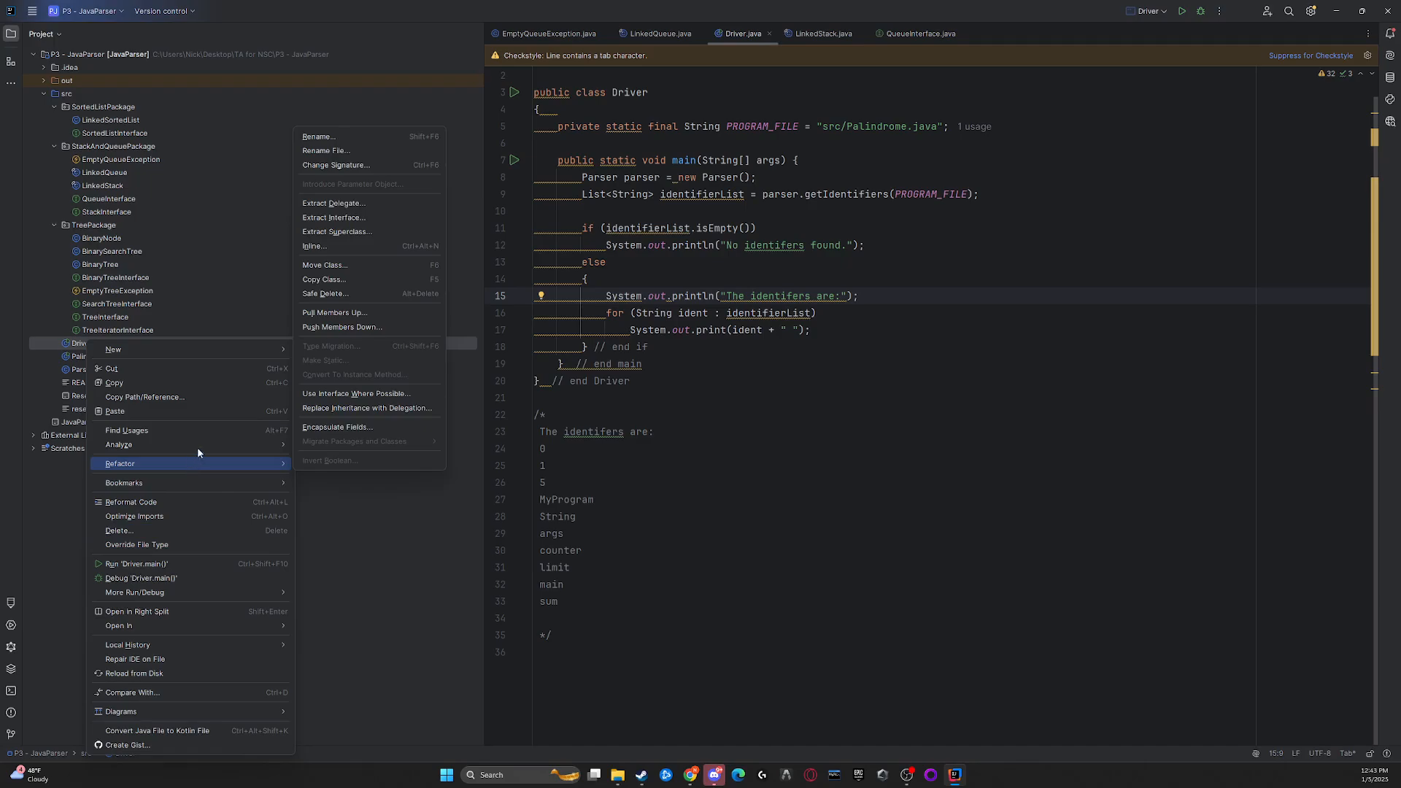
mouse_move(235, 446)
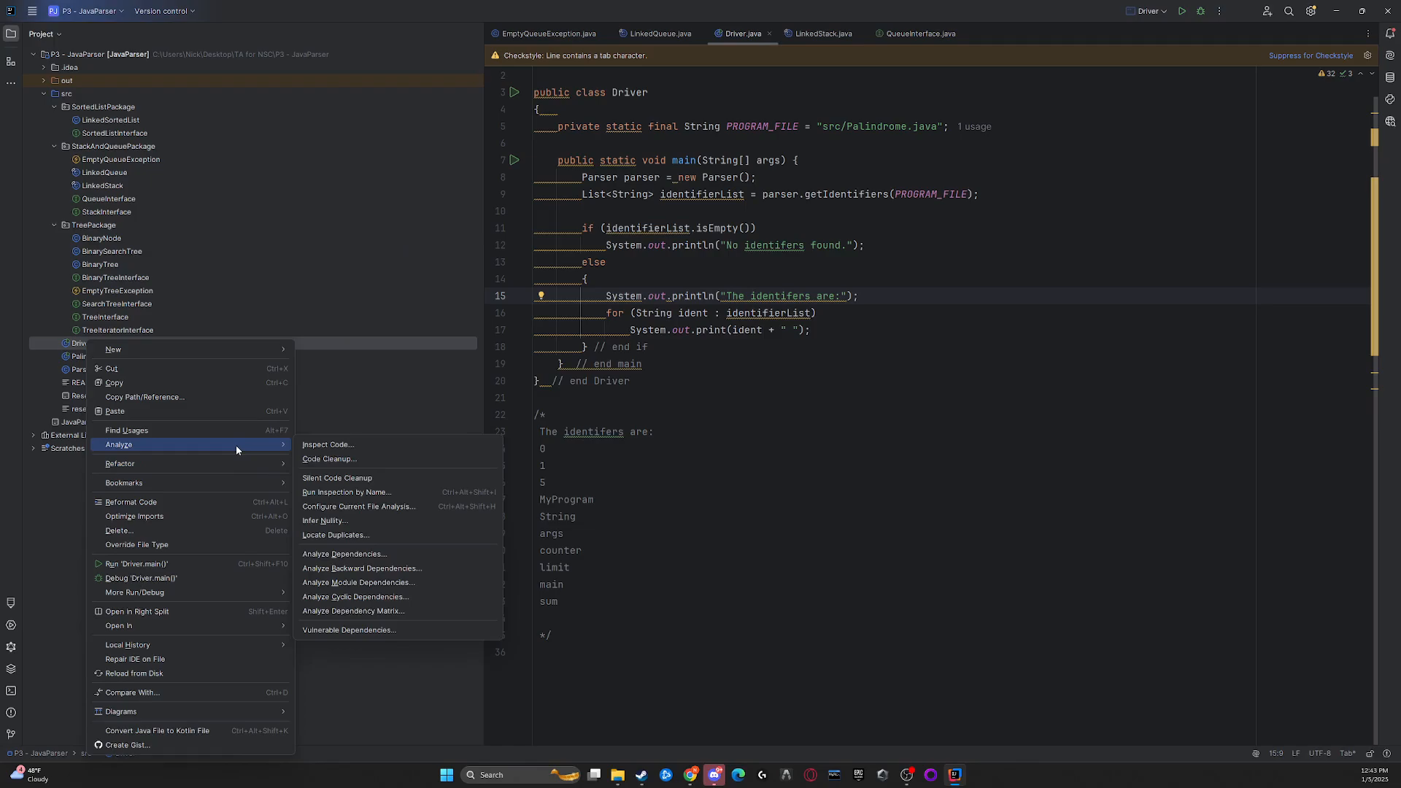
left_click(601, 365)
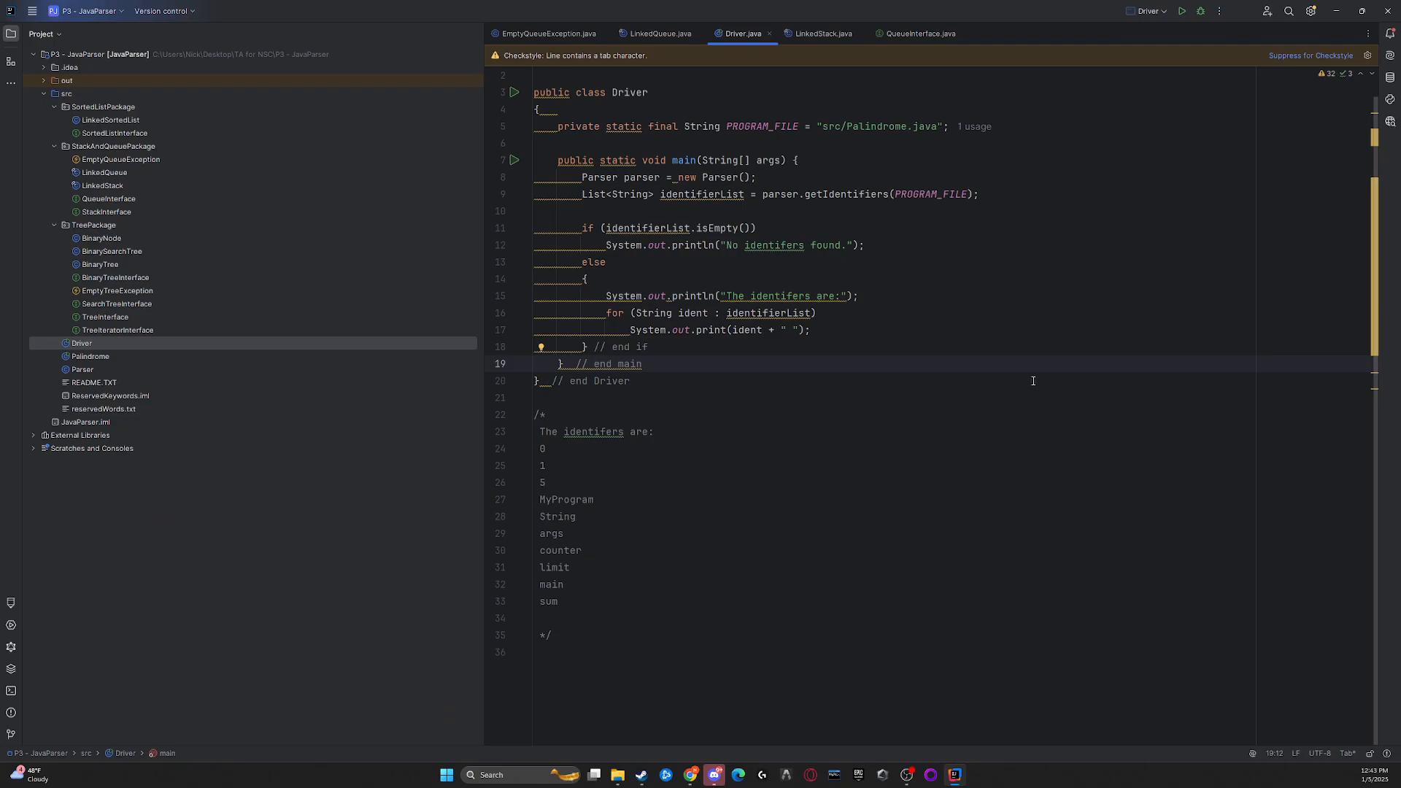
Examine the editor's code analysis commands and the suggested actions for the tab-character warning on the else line.
right_click(660, 346)
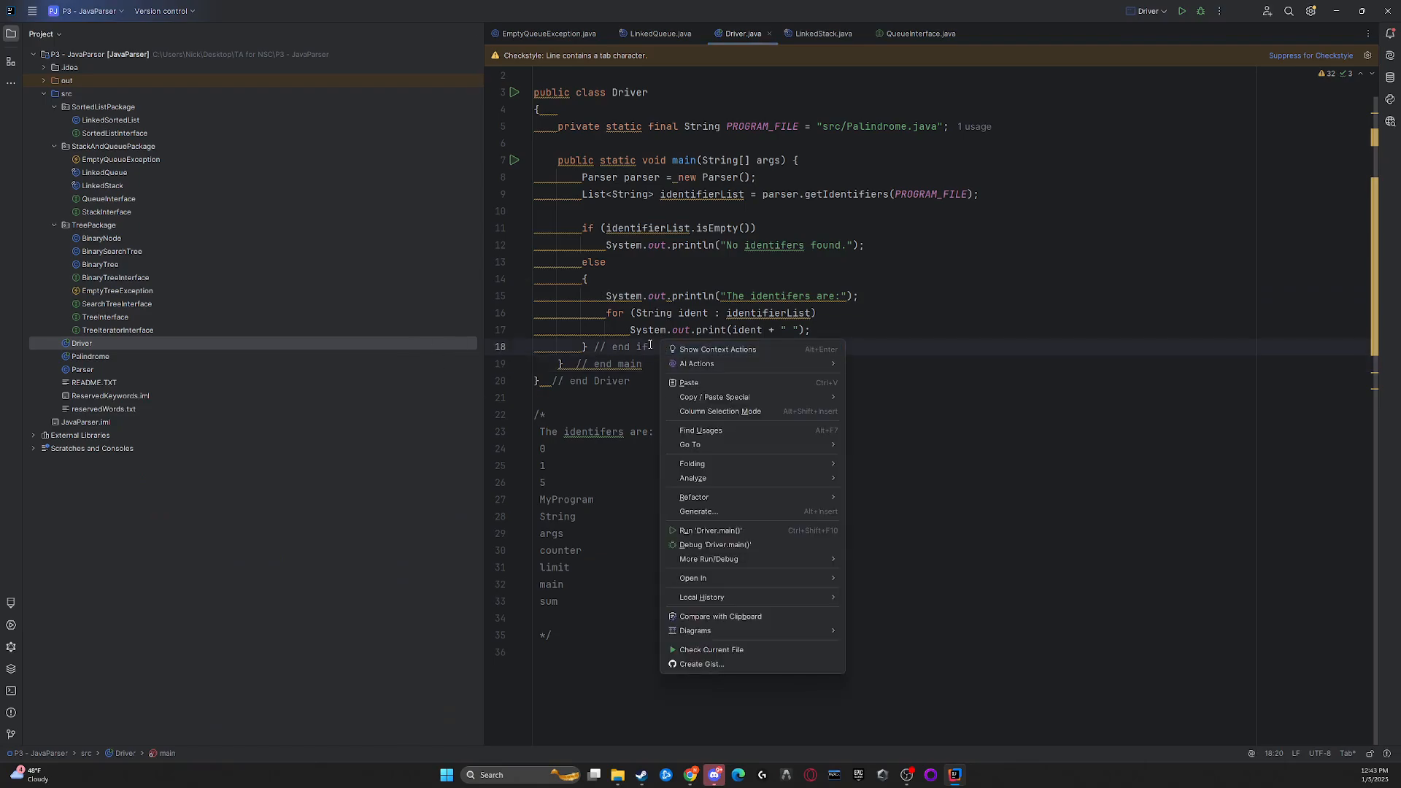
mouse_move(736, 494)
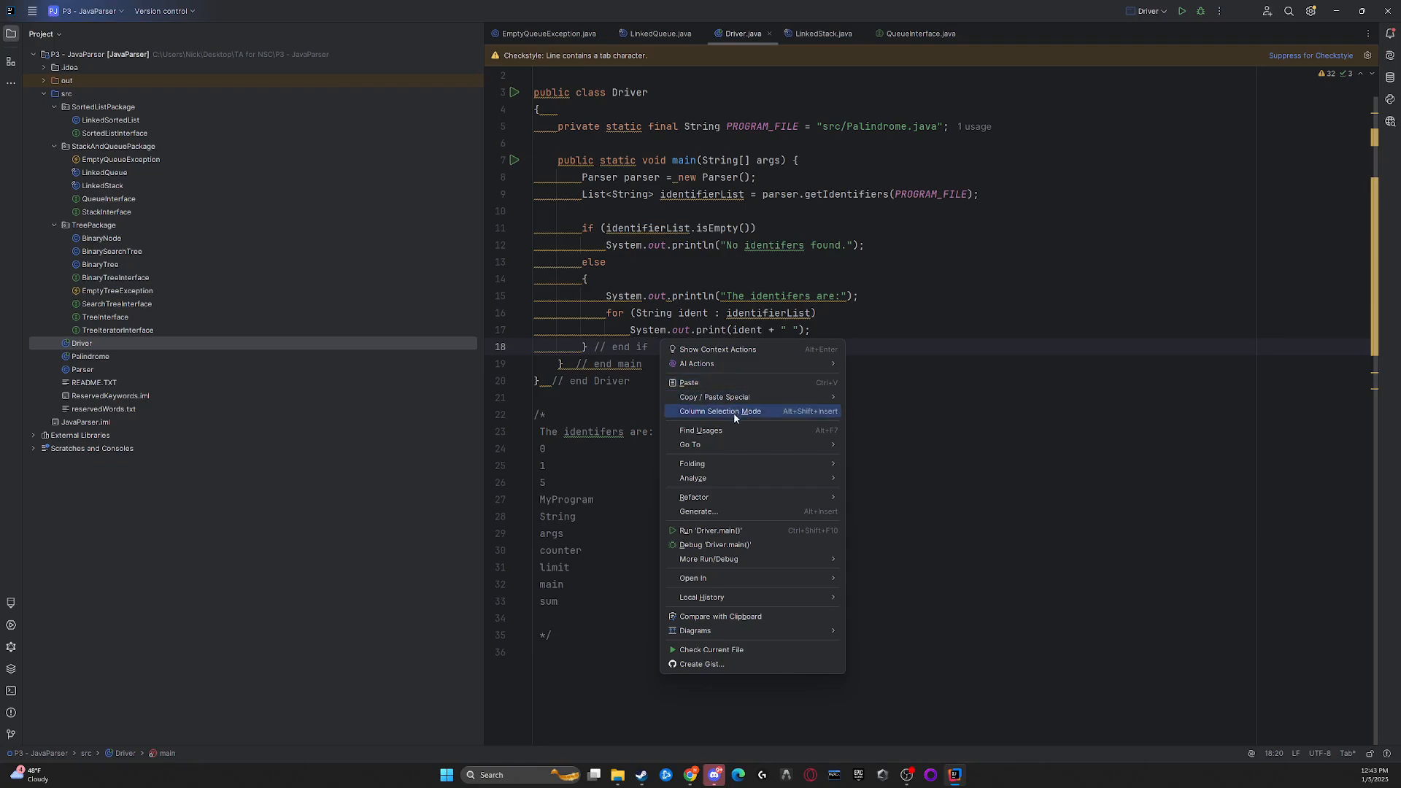
mouse_move(772, 466)
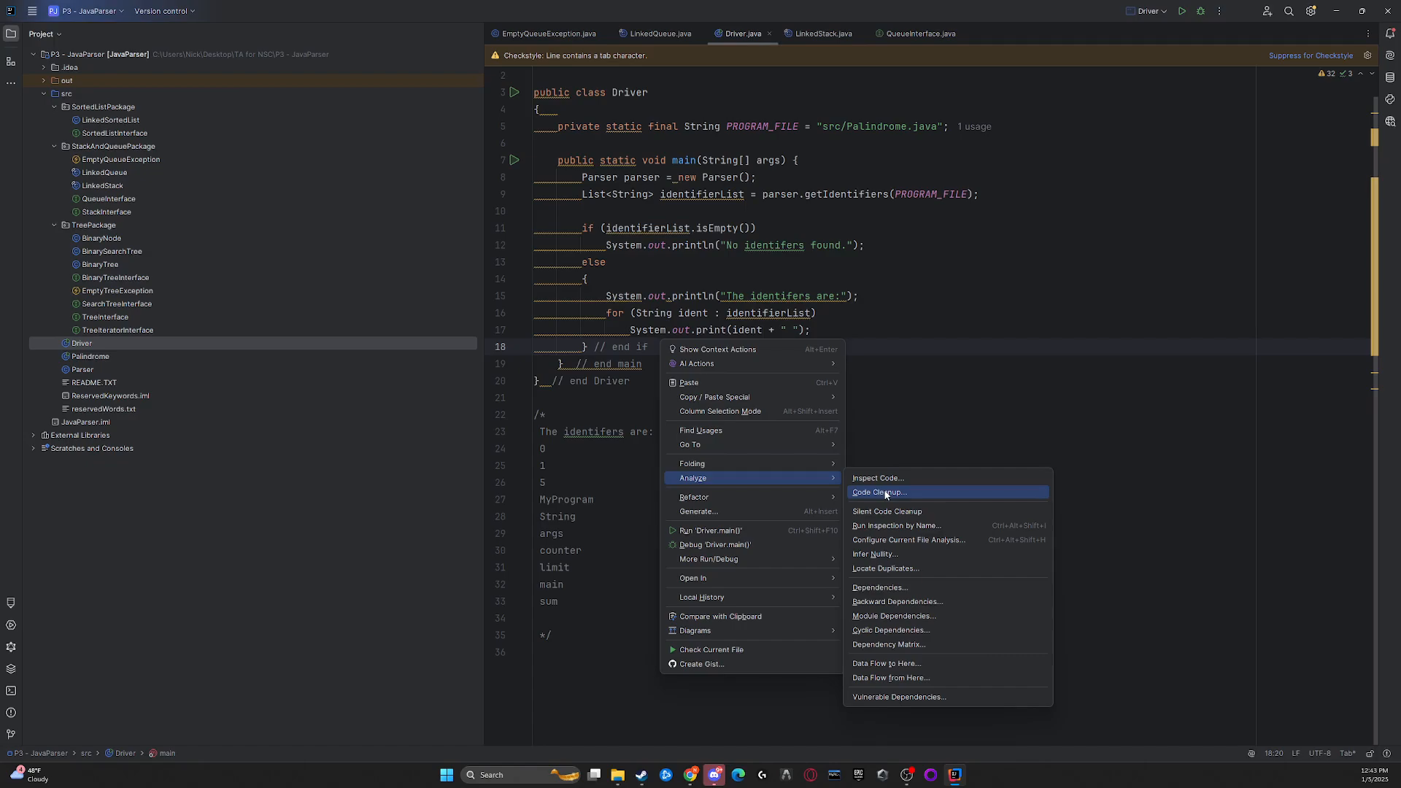
left_click(928, 421)
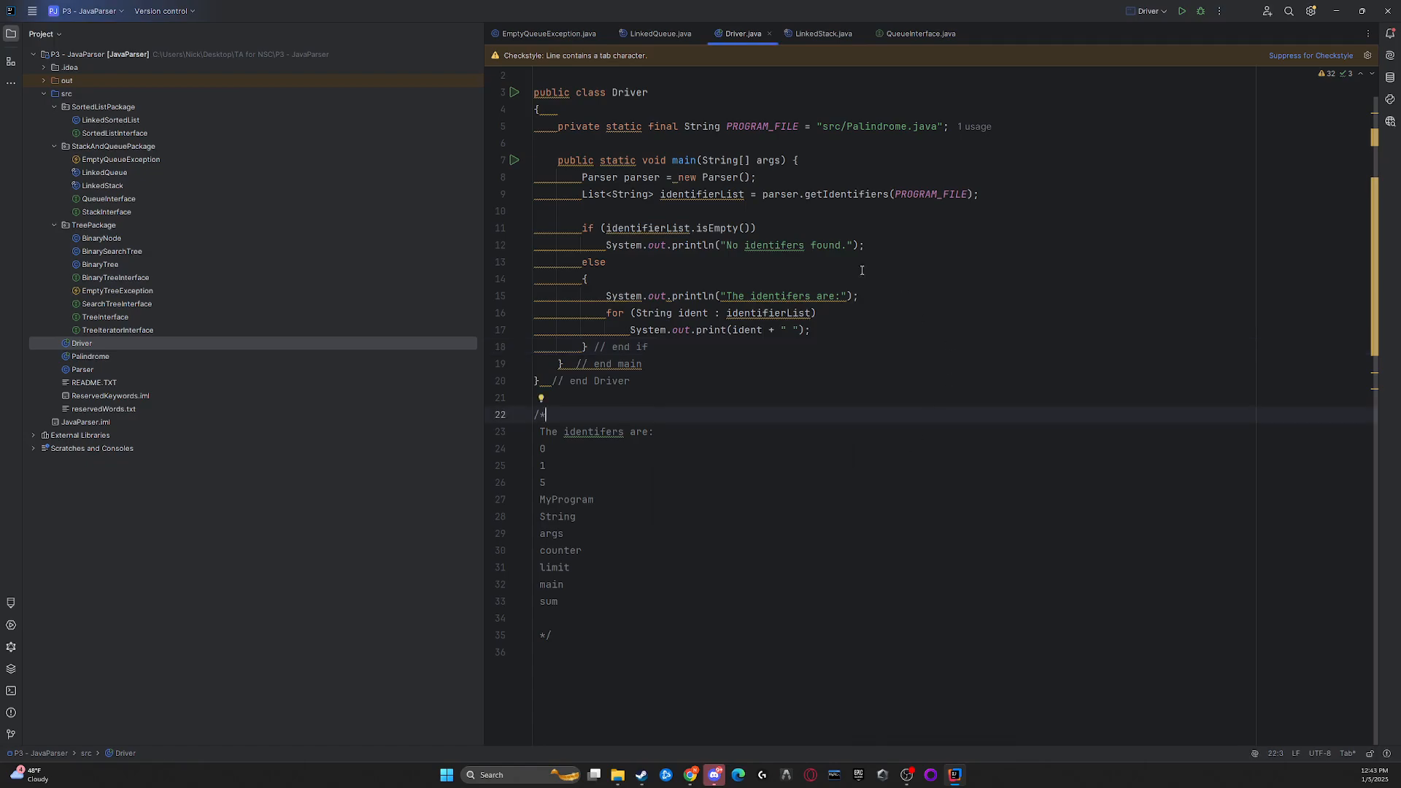
left_click(559, 265)
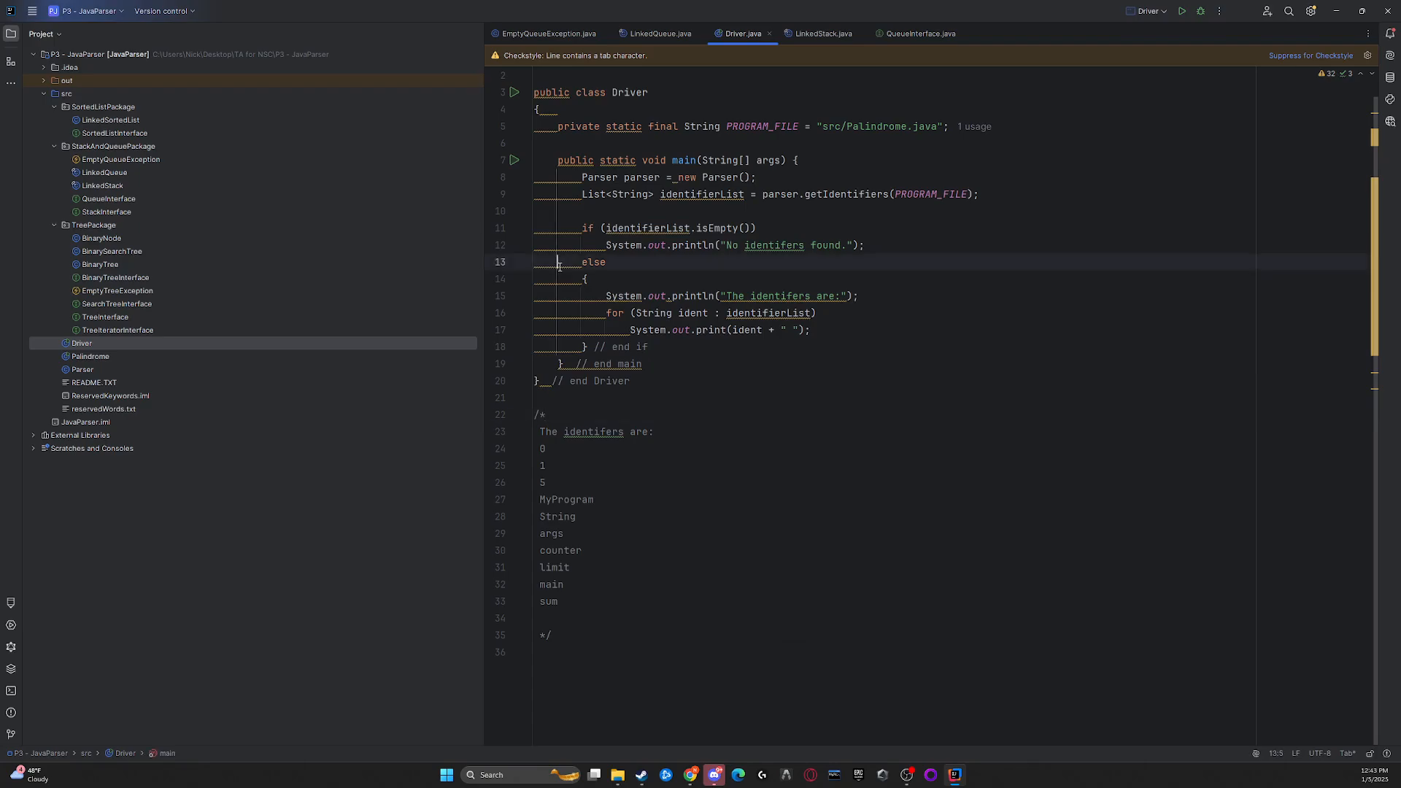
left_click(540, 262)
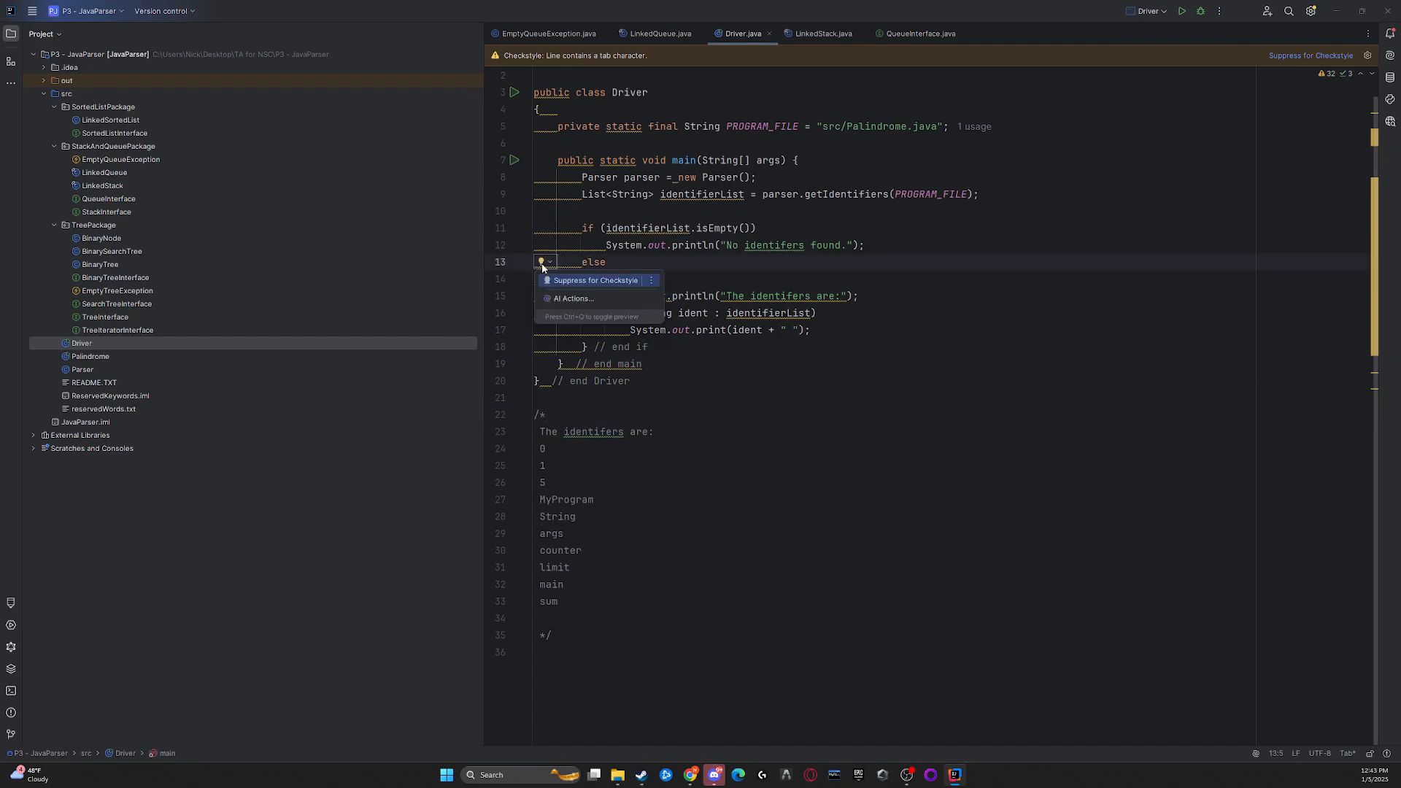
left_click(926, 211)
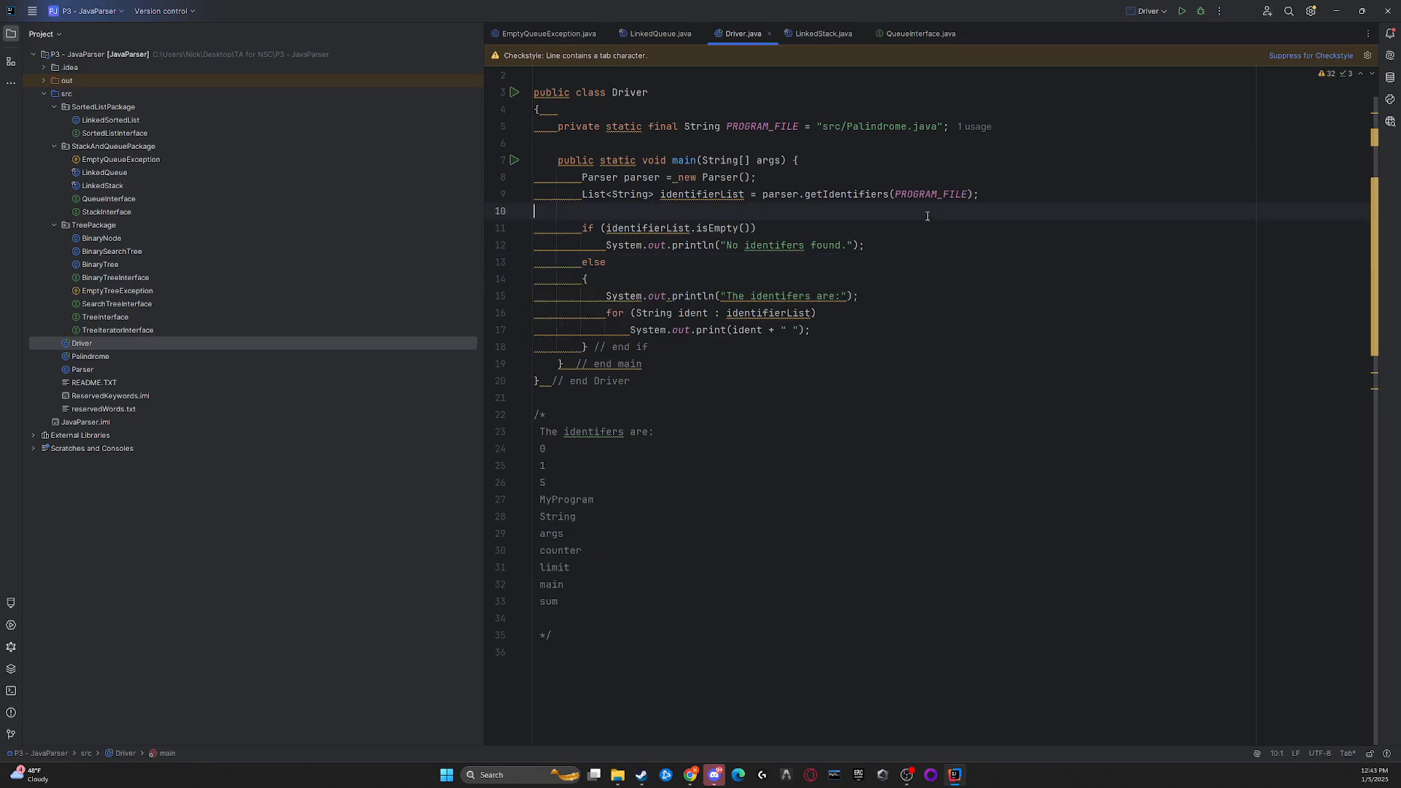
Try to fix Driver.java by running Code Cleanup on that file with the Project Default inspection profile.
right_click(89, 343)
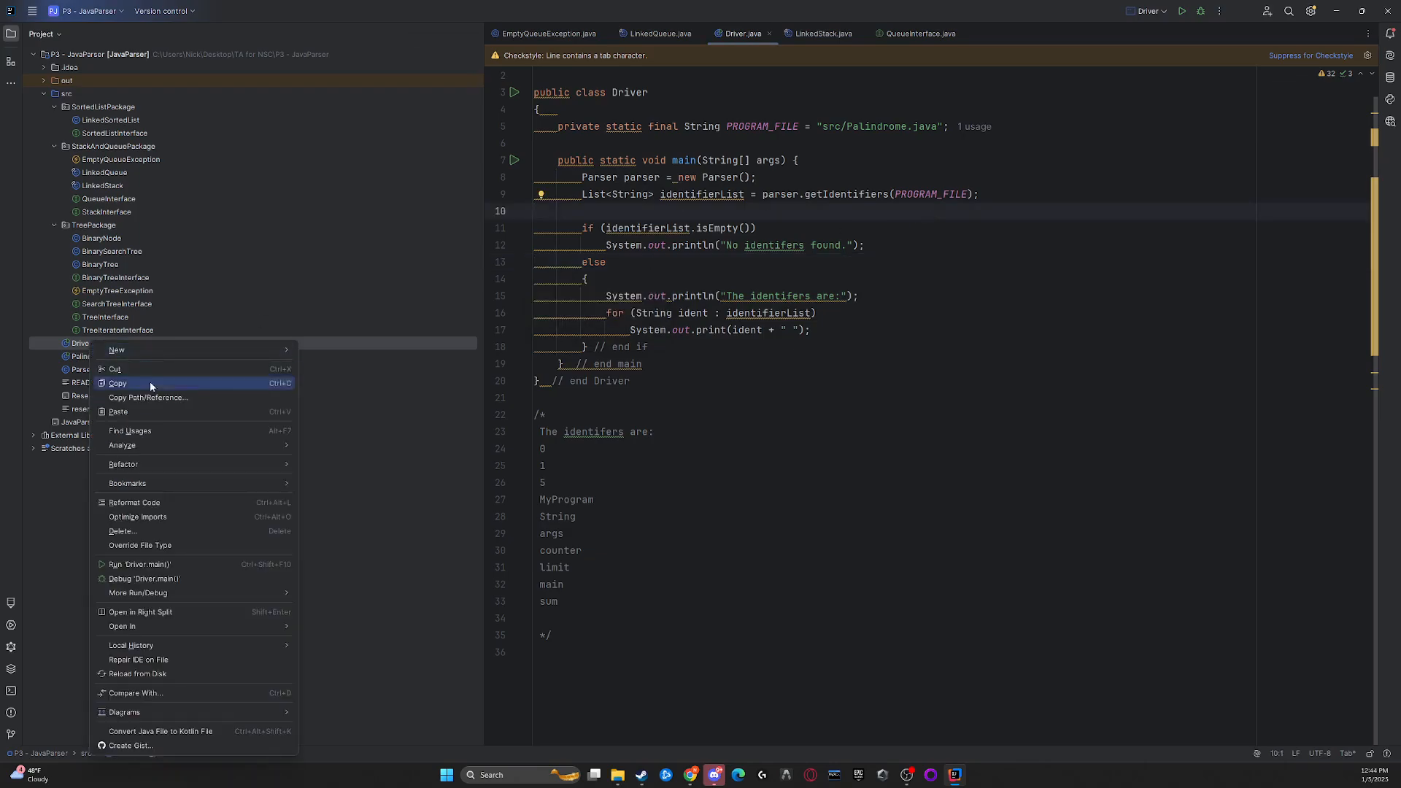
mouse_move(152, 450)
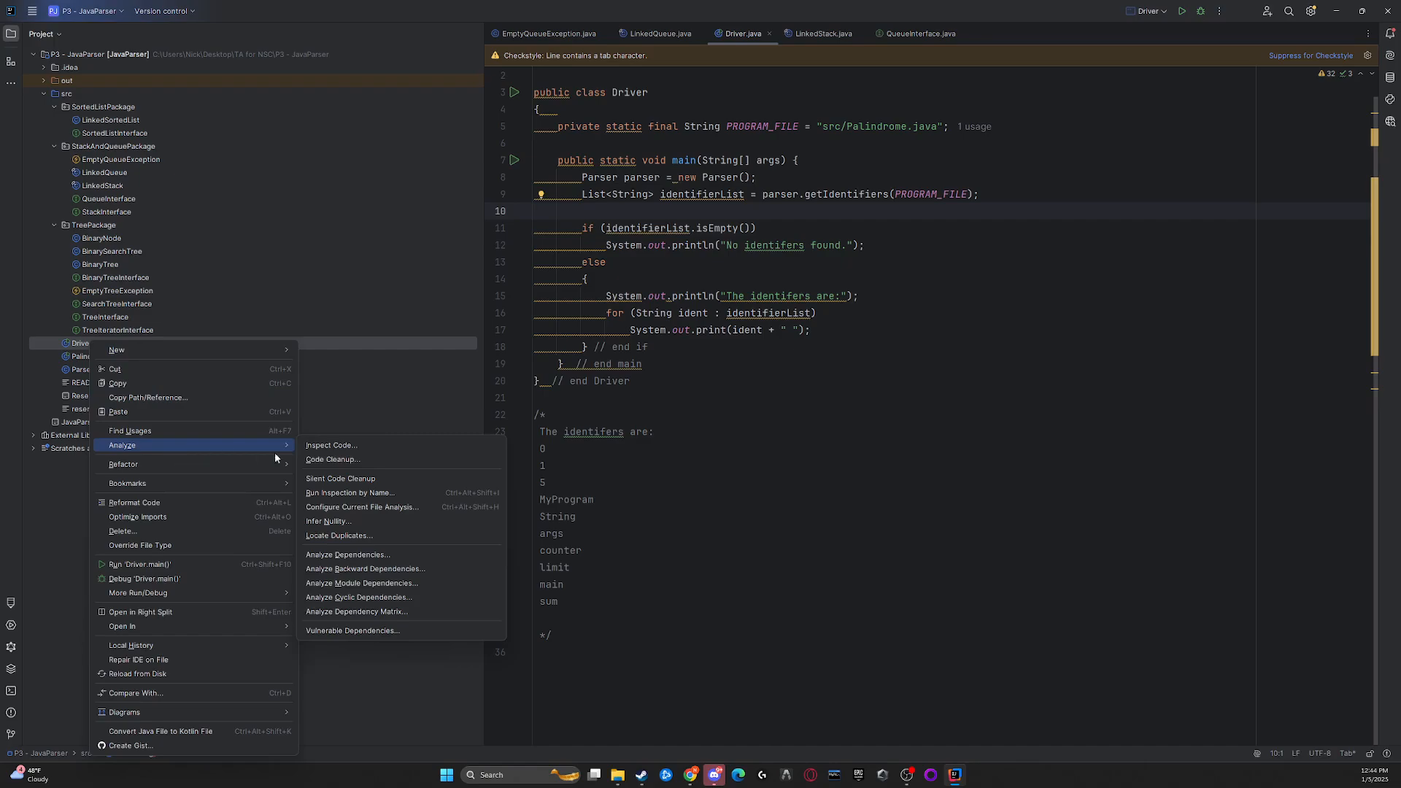
left_click(339, 459)
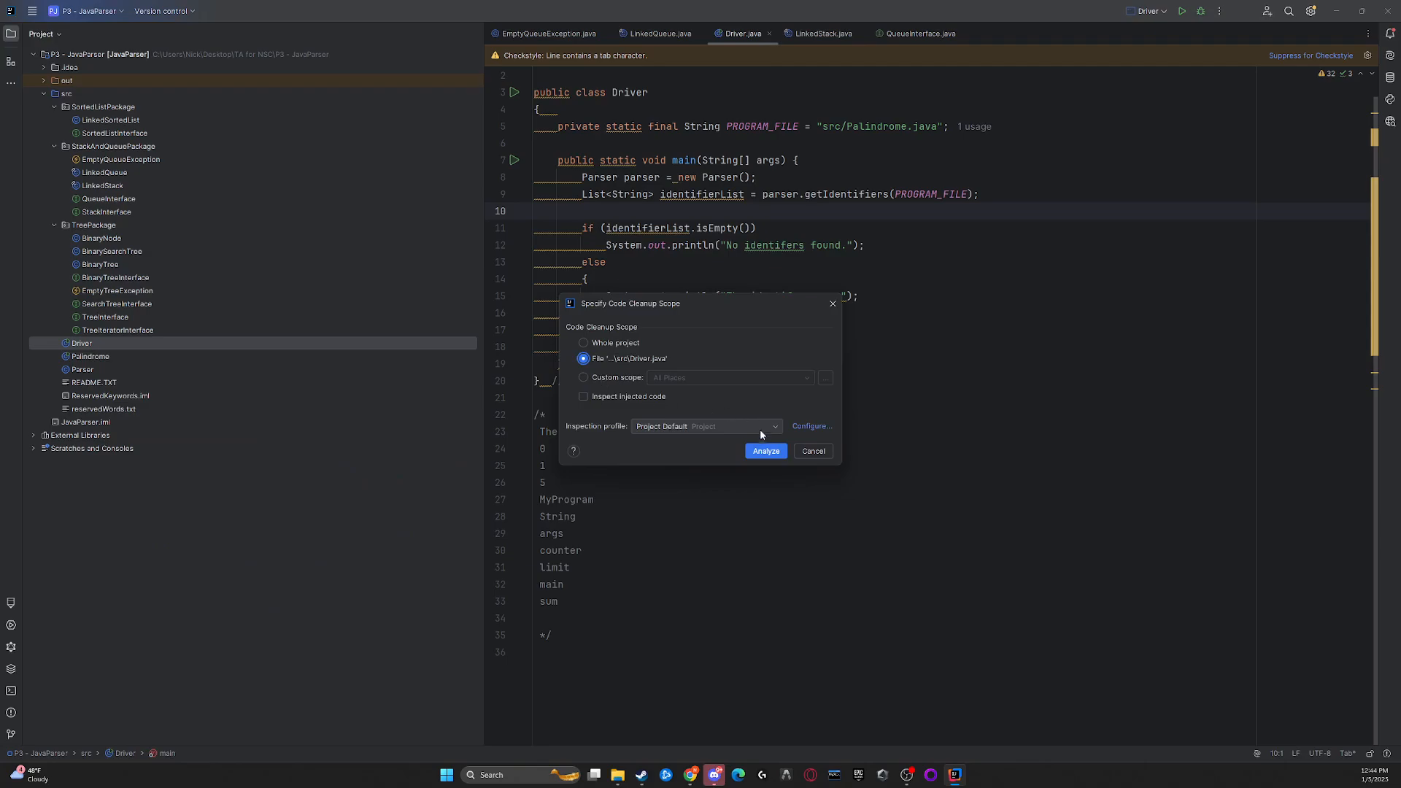
left_click(766, 451)
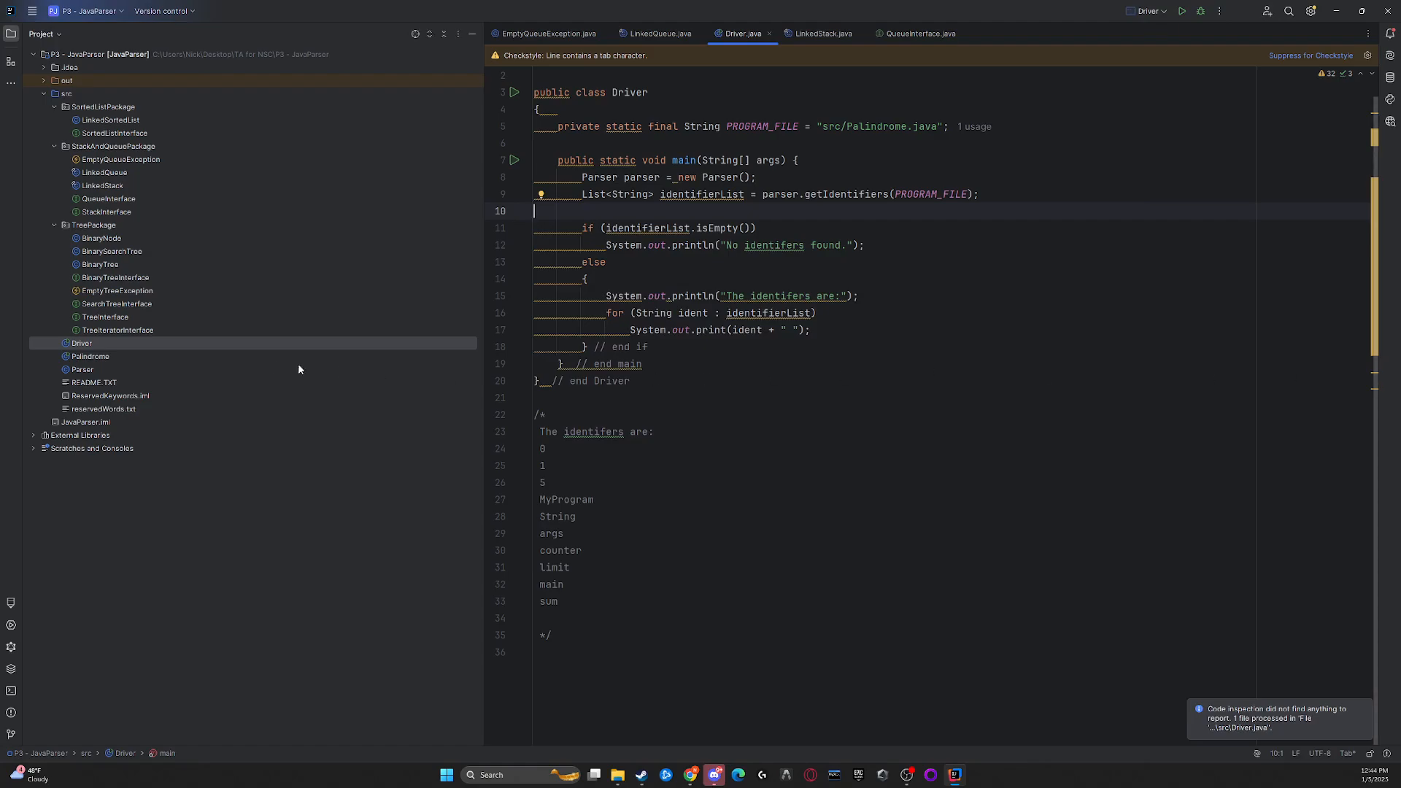
Reformat the Driver.java file with the Optimize imports, Rearrange entries and Cleanup code options enabled.
right_click(712, 331)
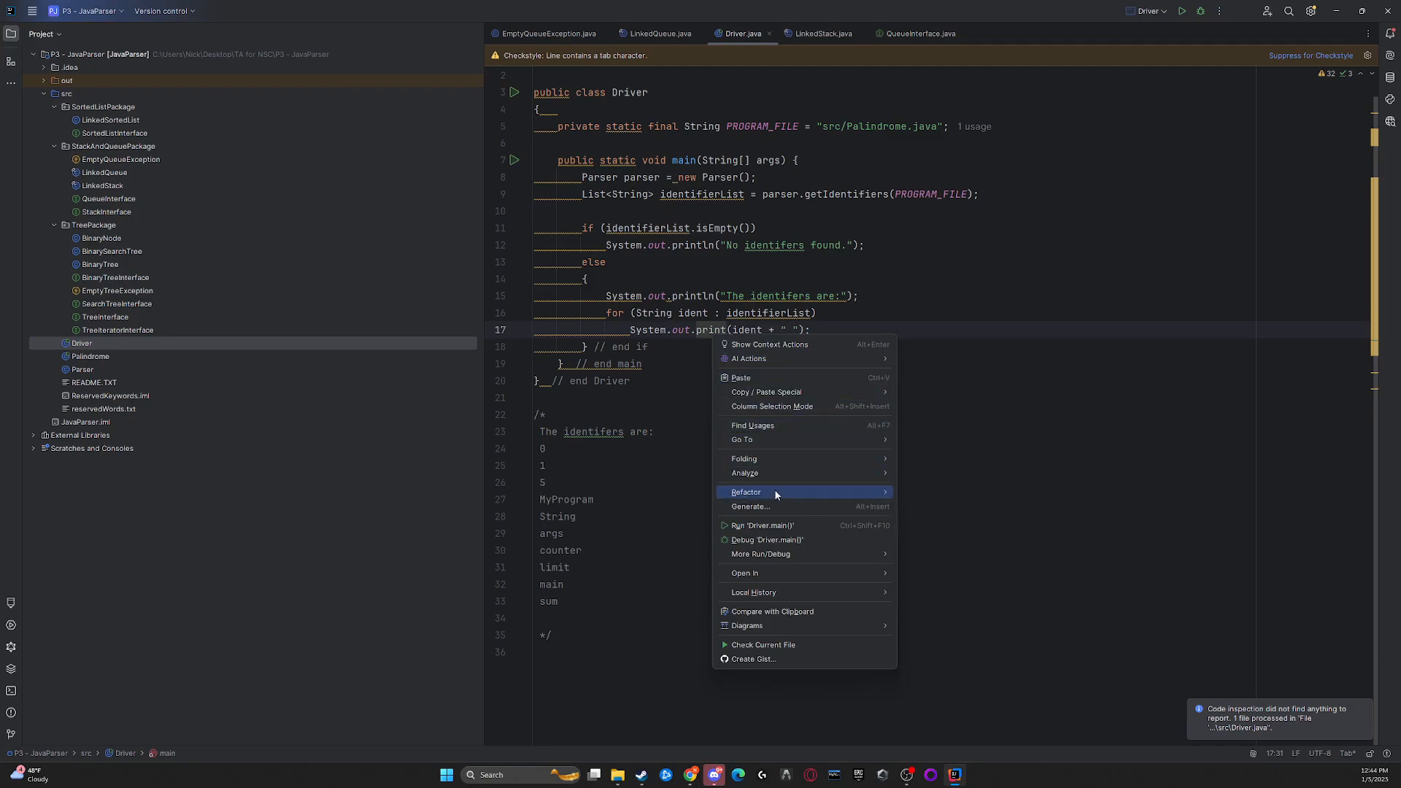
mouse_move(775, 493)
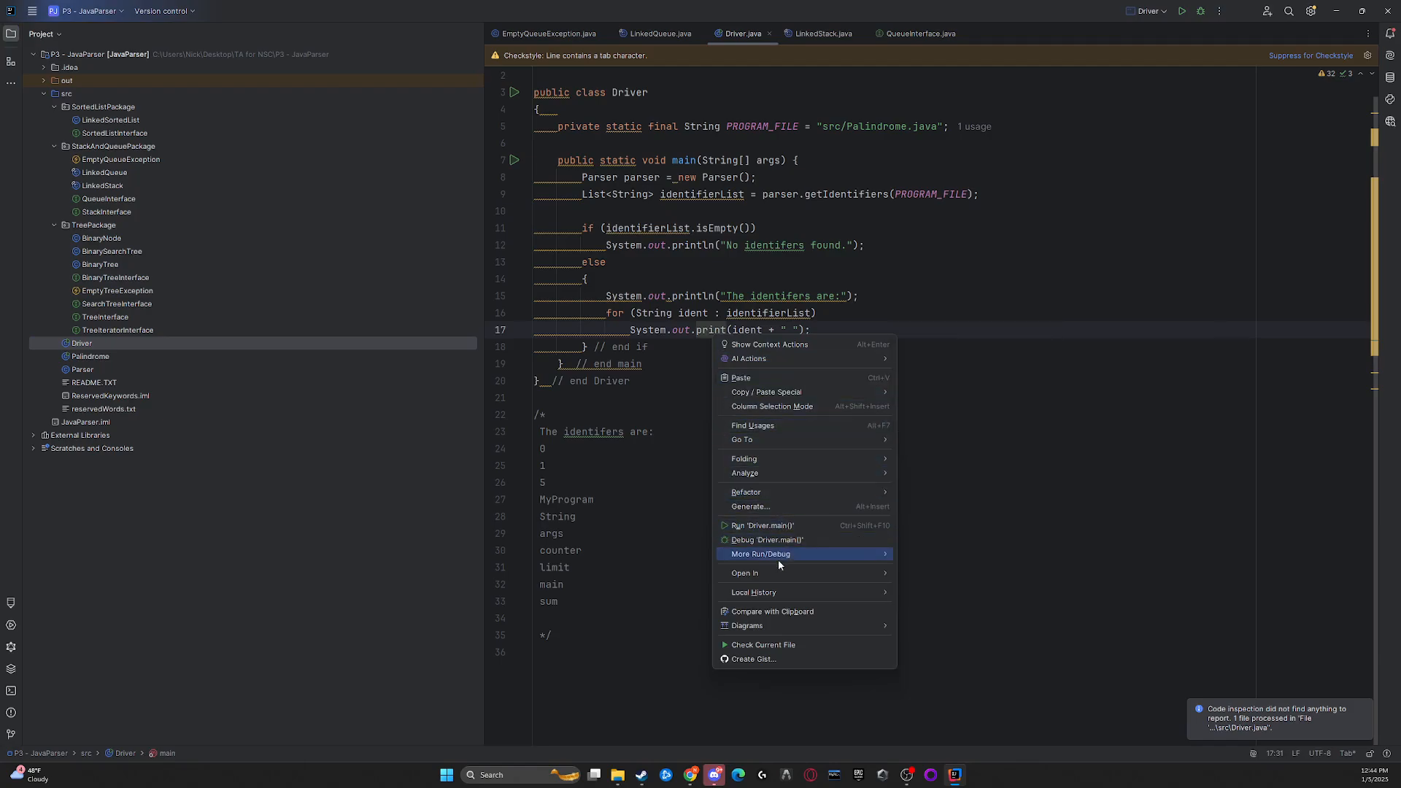
mouse_move(783, 559)
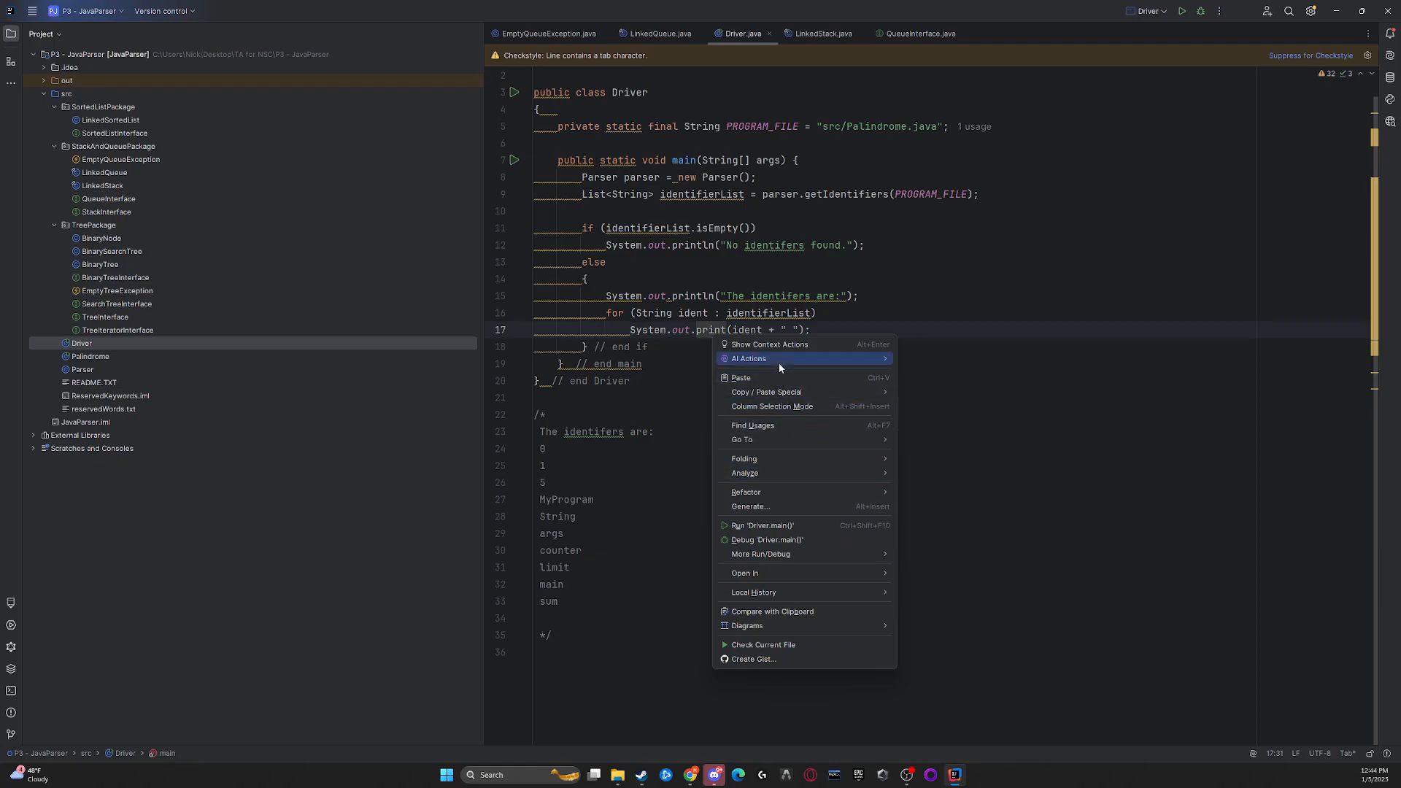
left_click(143, 339)
right_click(144, 340)
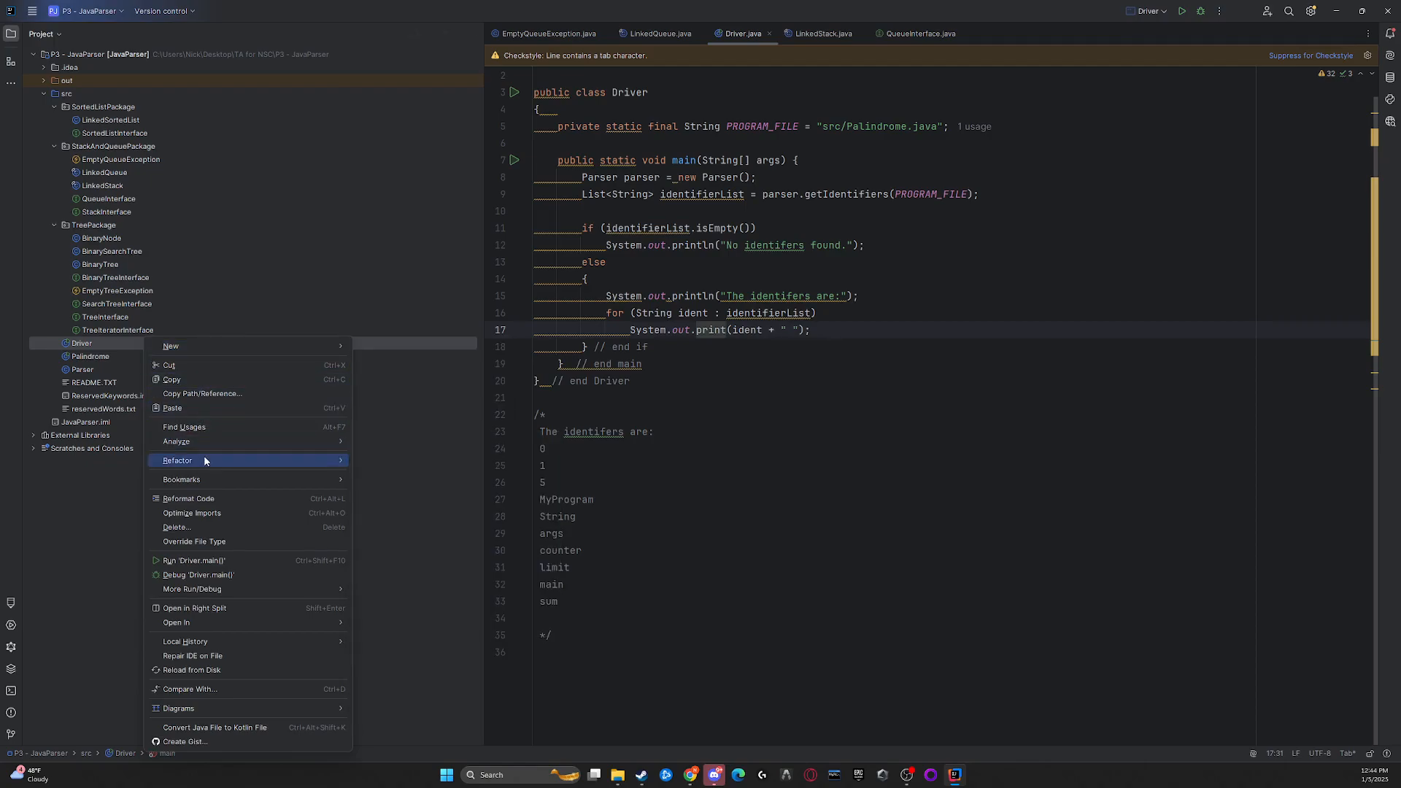
mouse_move(204, 455)
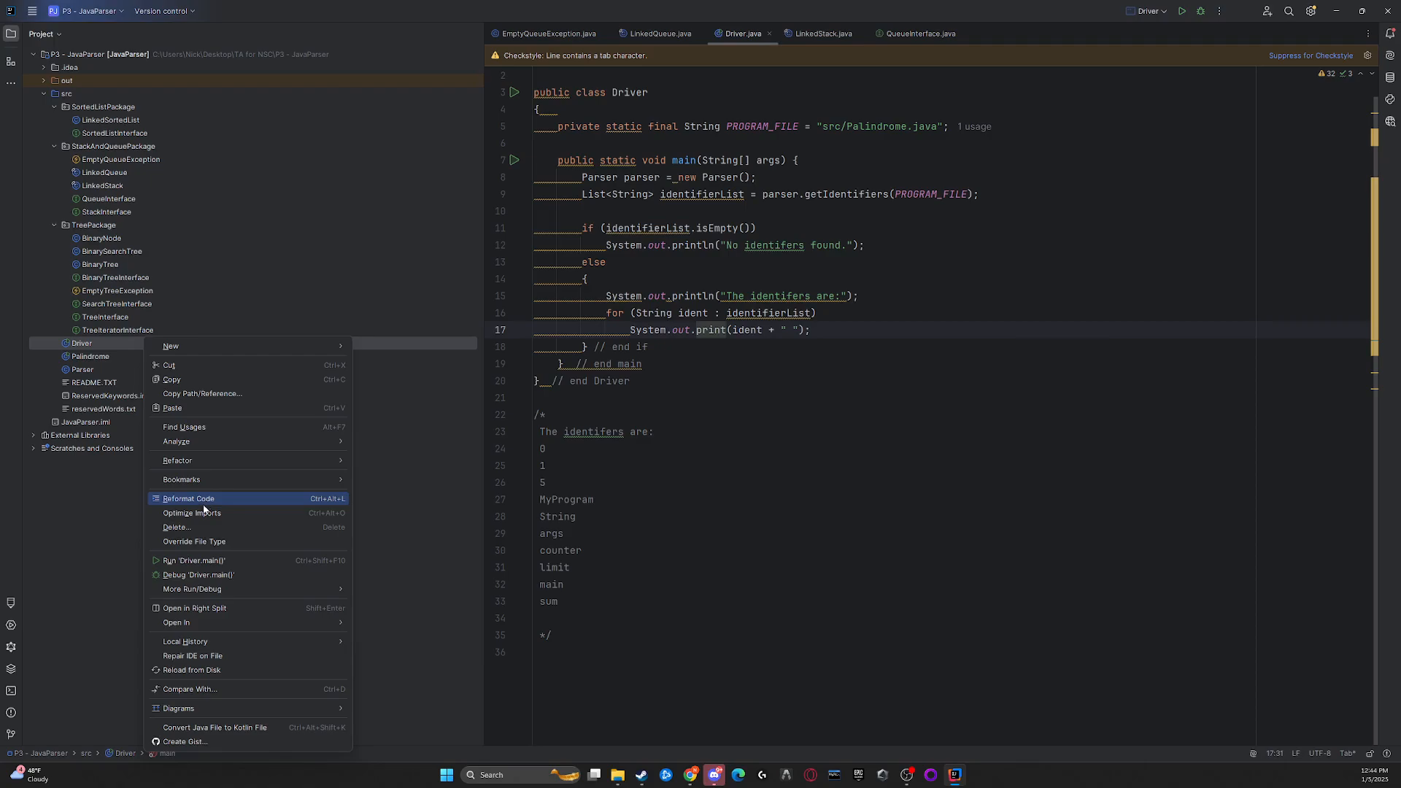
left_click(205, 504)
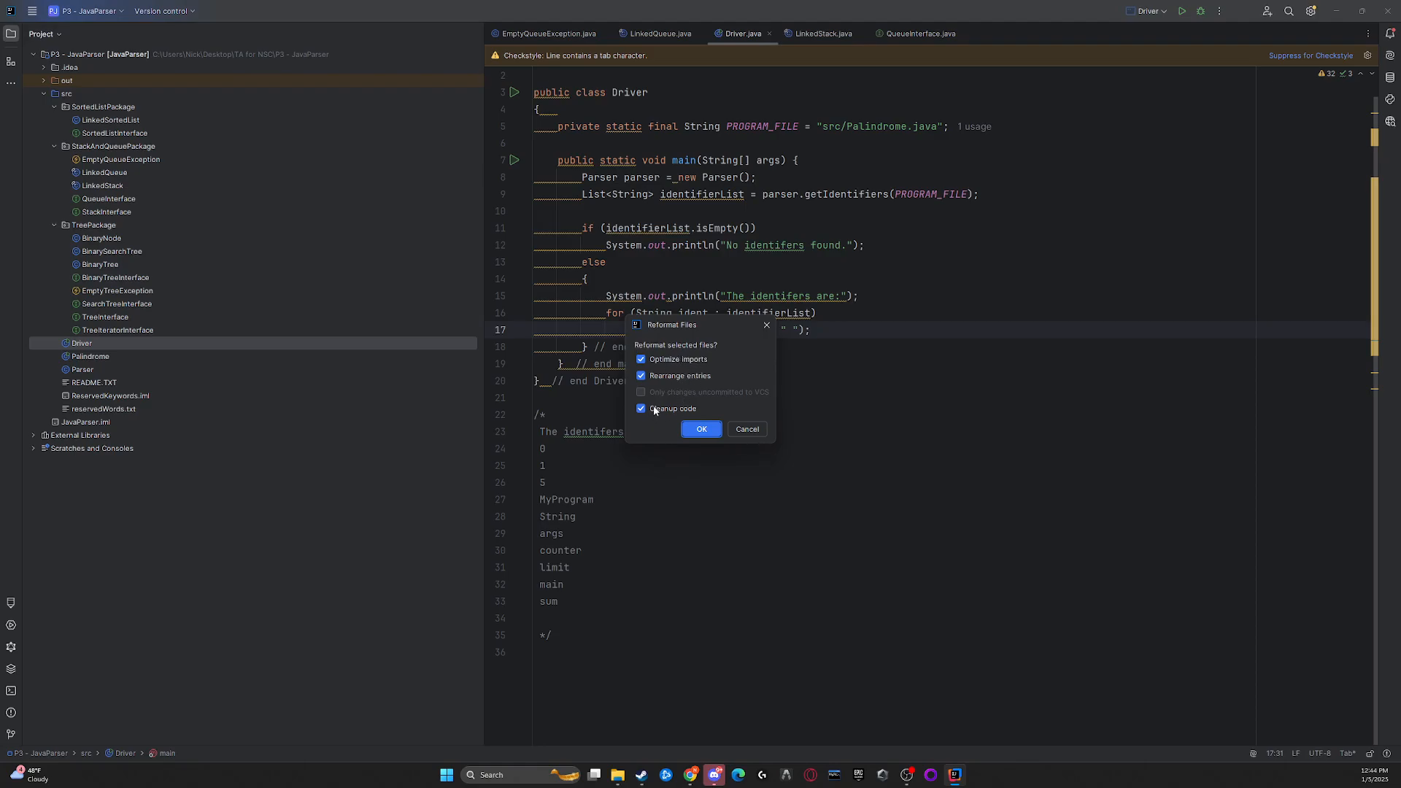
left_click(697, 429)
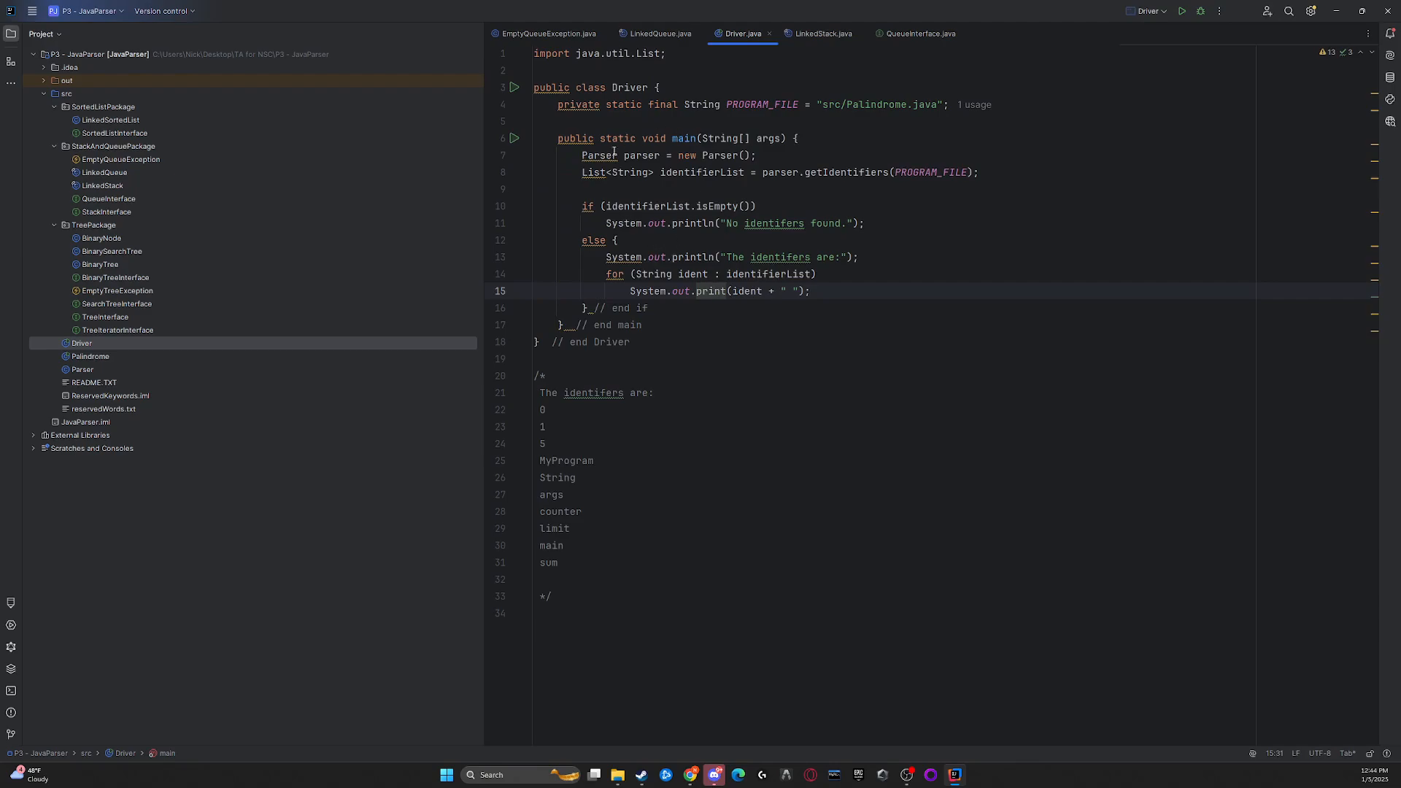
Insert blank lines below the import and add an empty multi-line block comment above the Driver class declaration.
mouse_move(602, 155)
left_click(666, 75)
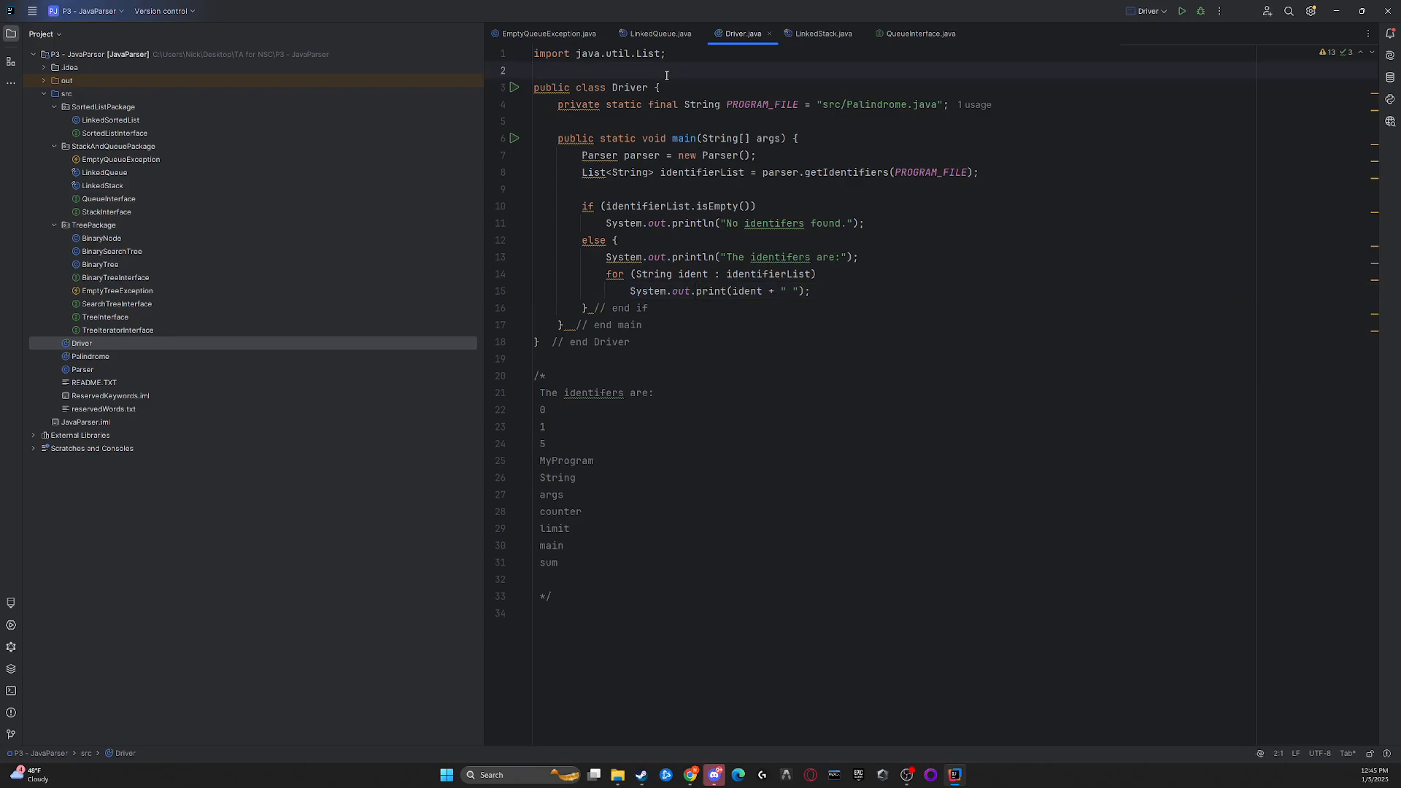
key("Return")
key("Return")
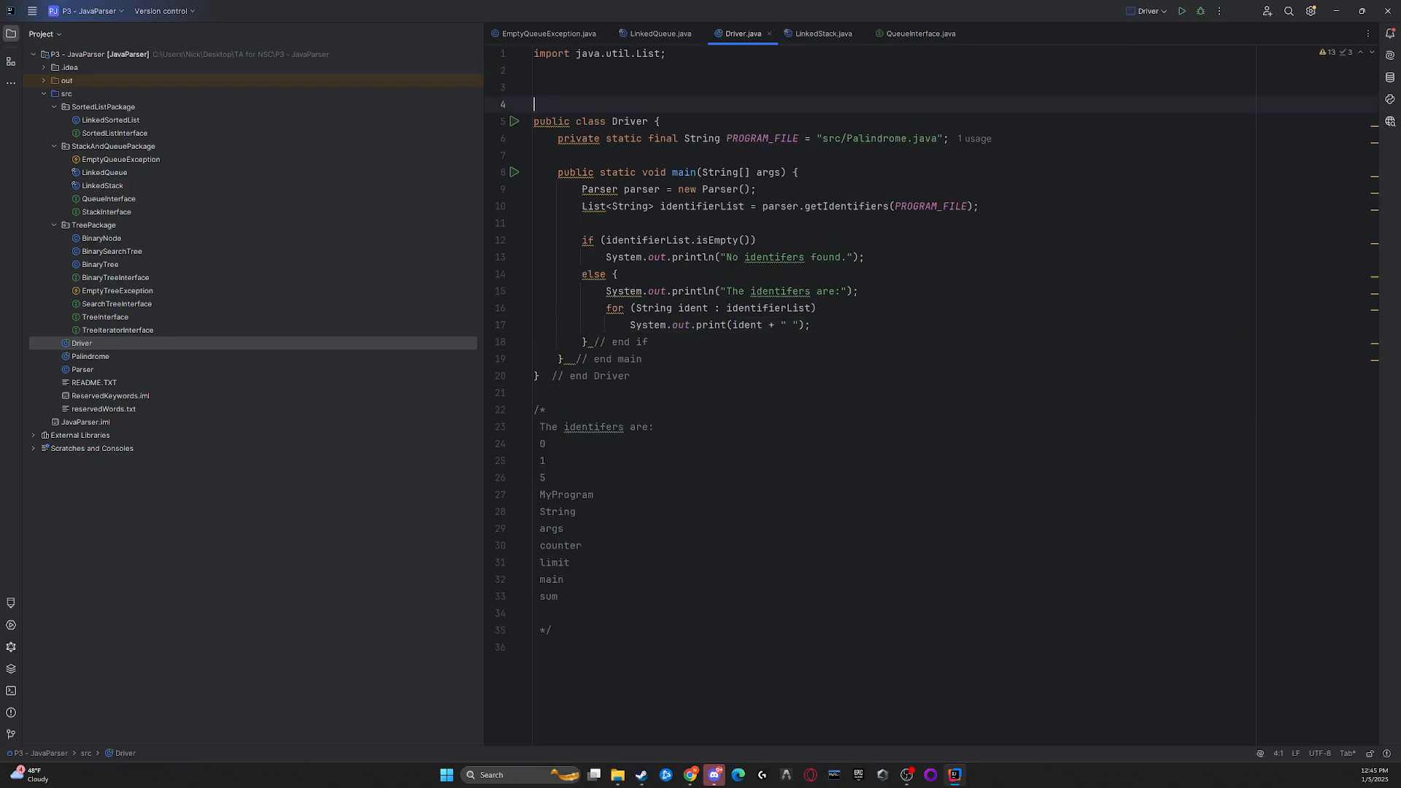
type("/*")
key("Return")
key("Return")
key("Return")
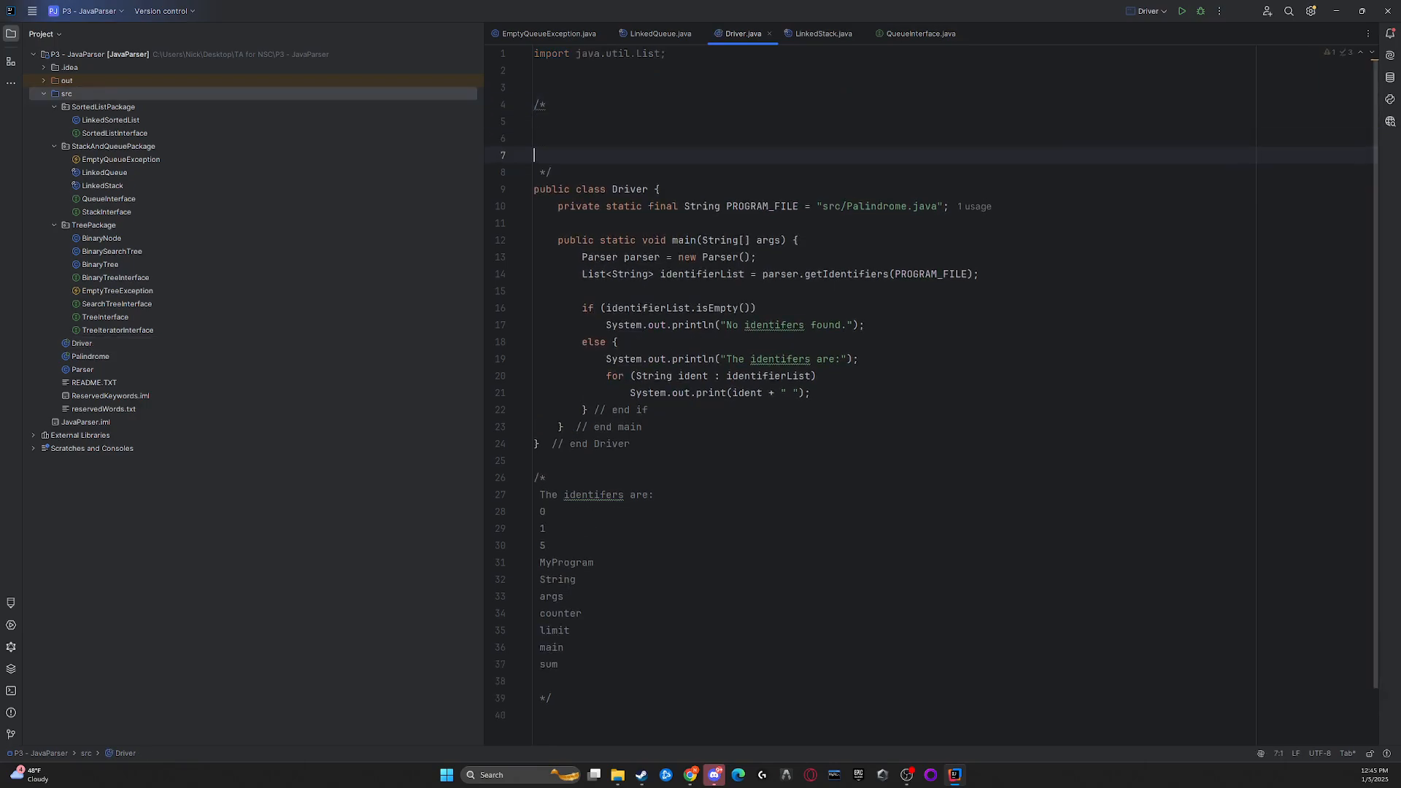
Extend the new block comment's delimiters above the Driver class to /*** at the start and ***/ at the end.
key("Up")
key("Up")
key("Up")
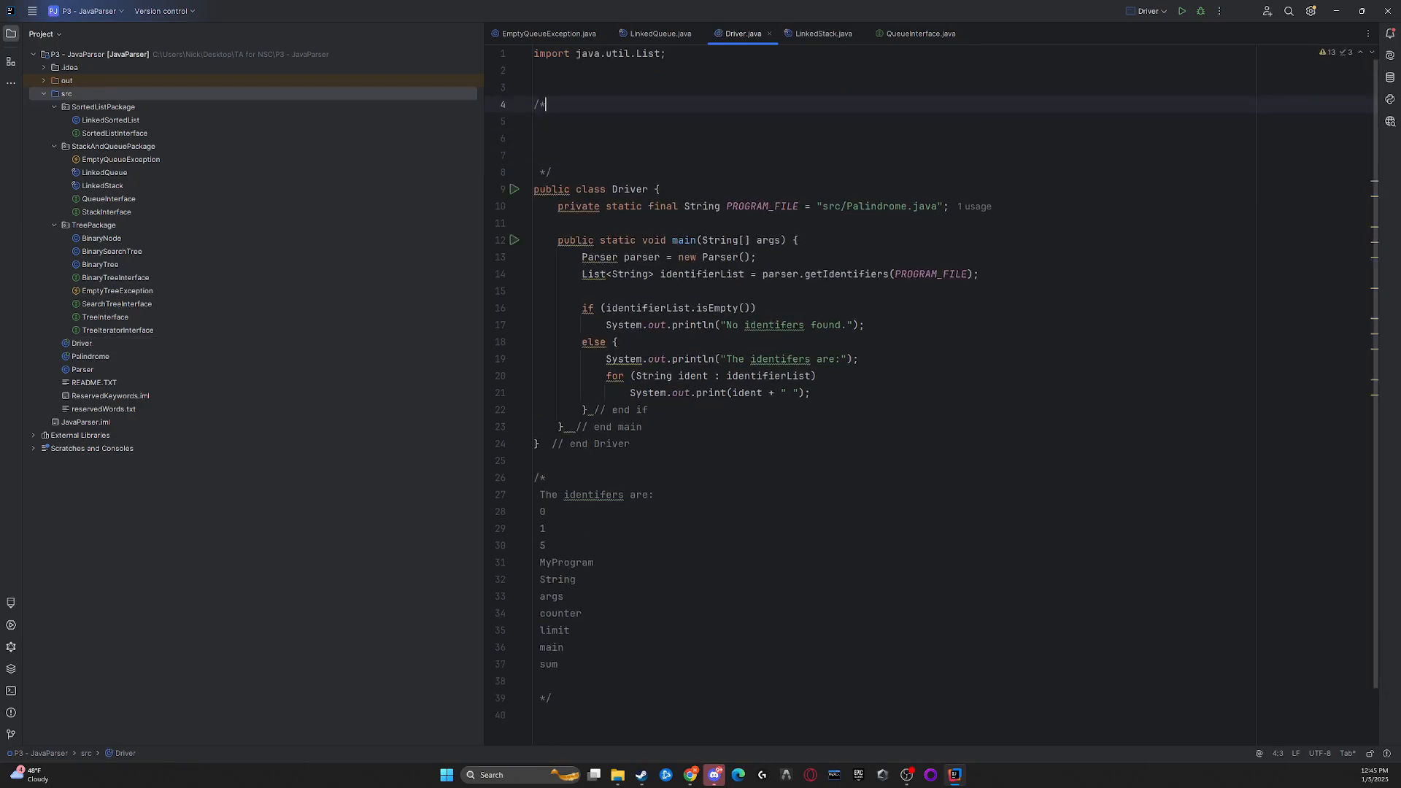
key("End")
type("**")
key("Down")
key("Down")
key("Down")
key("Down")
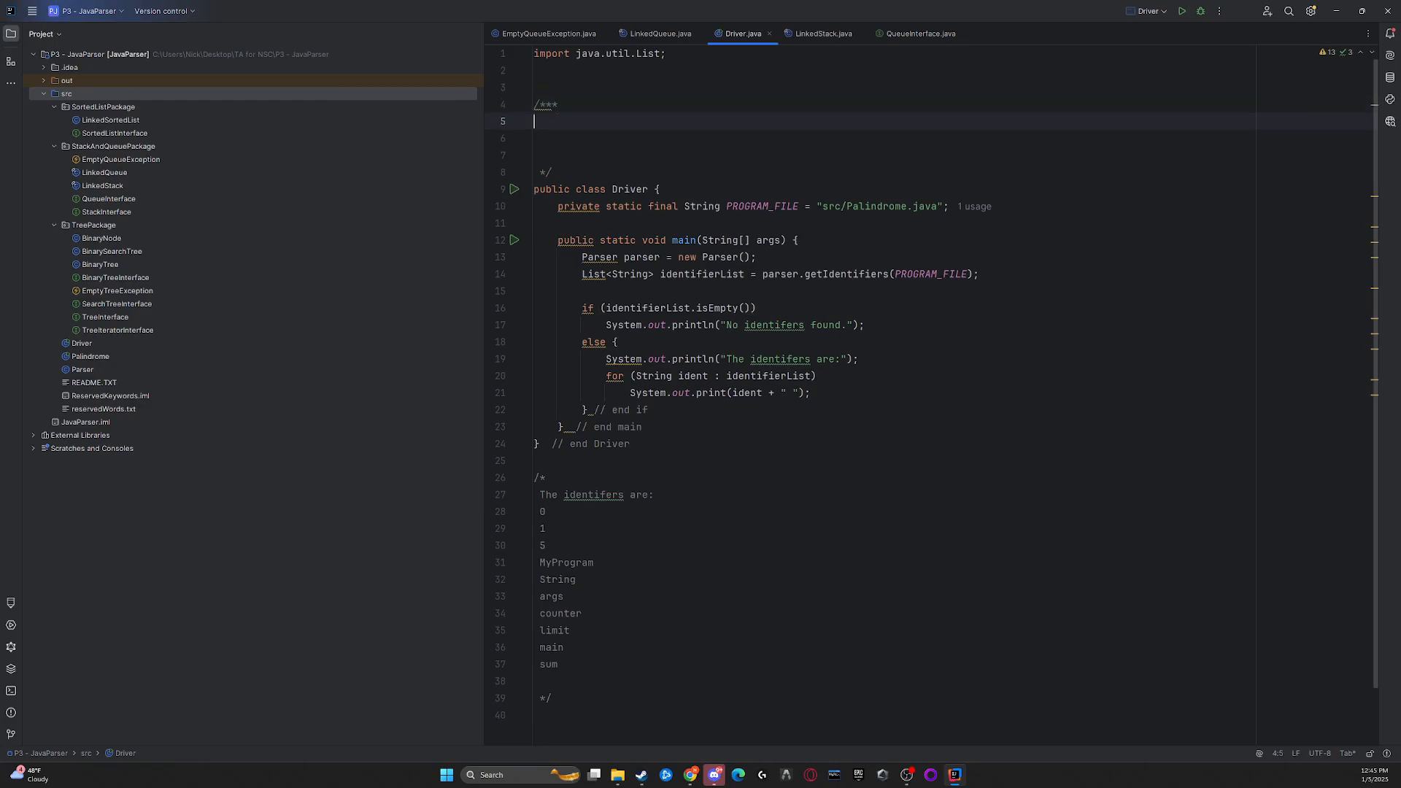
key("Left")
type("**")
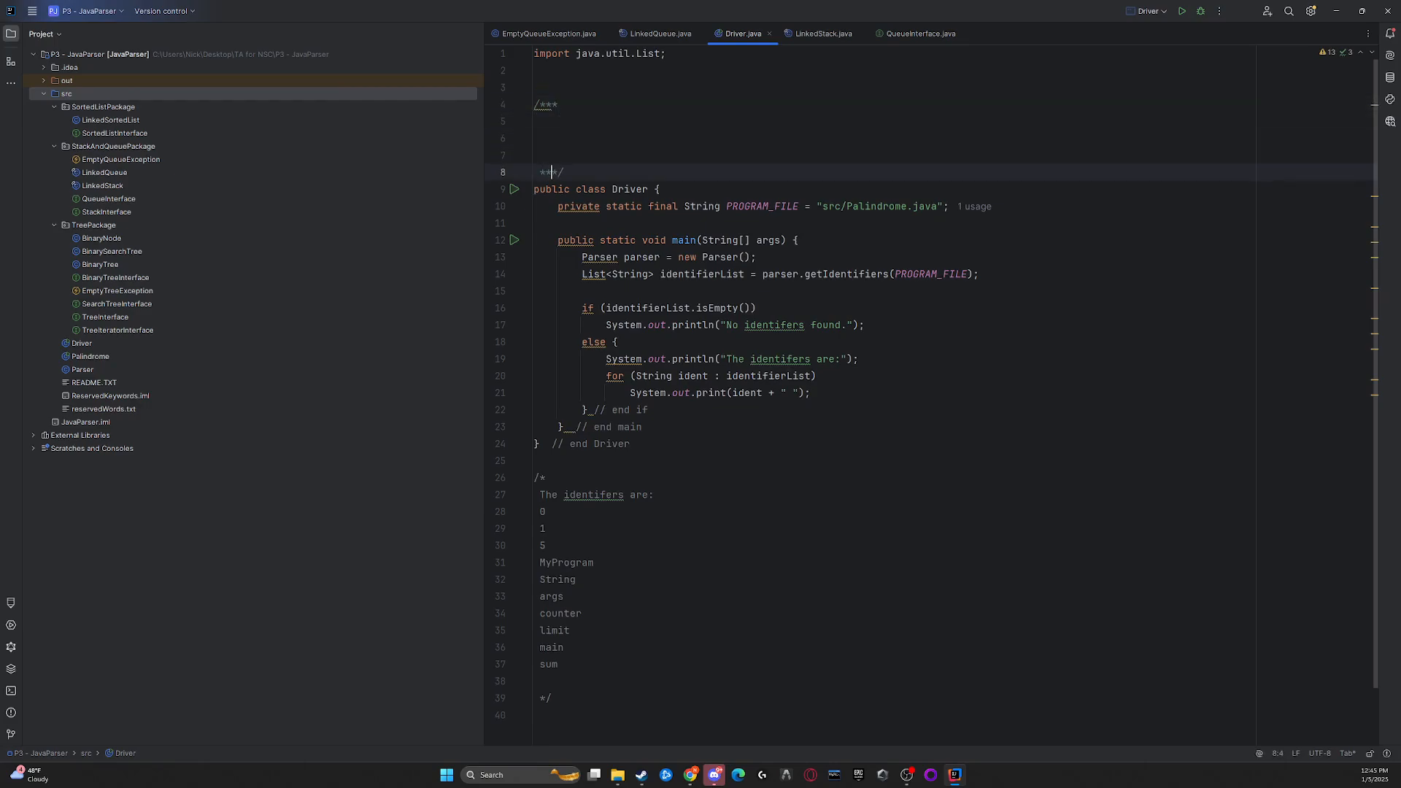
Write "This is javadoc" inside the empty block comment above the Driver class.
key("Up")
key("Up")
type("This is java")
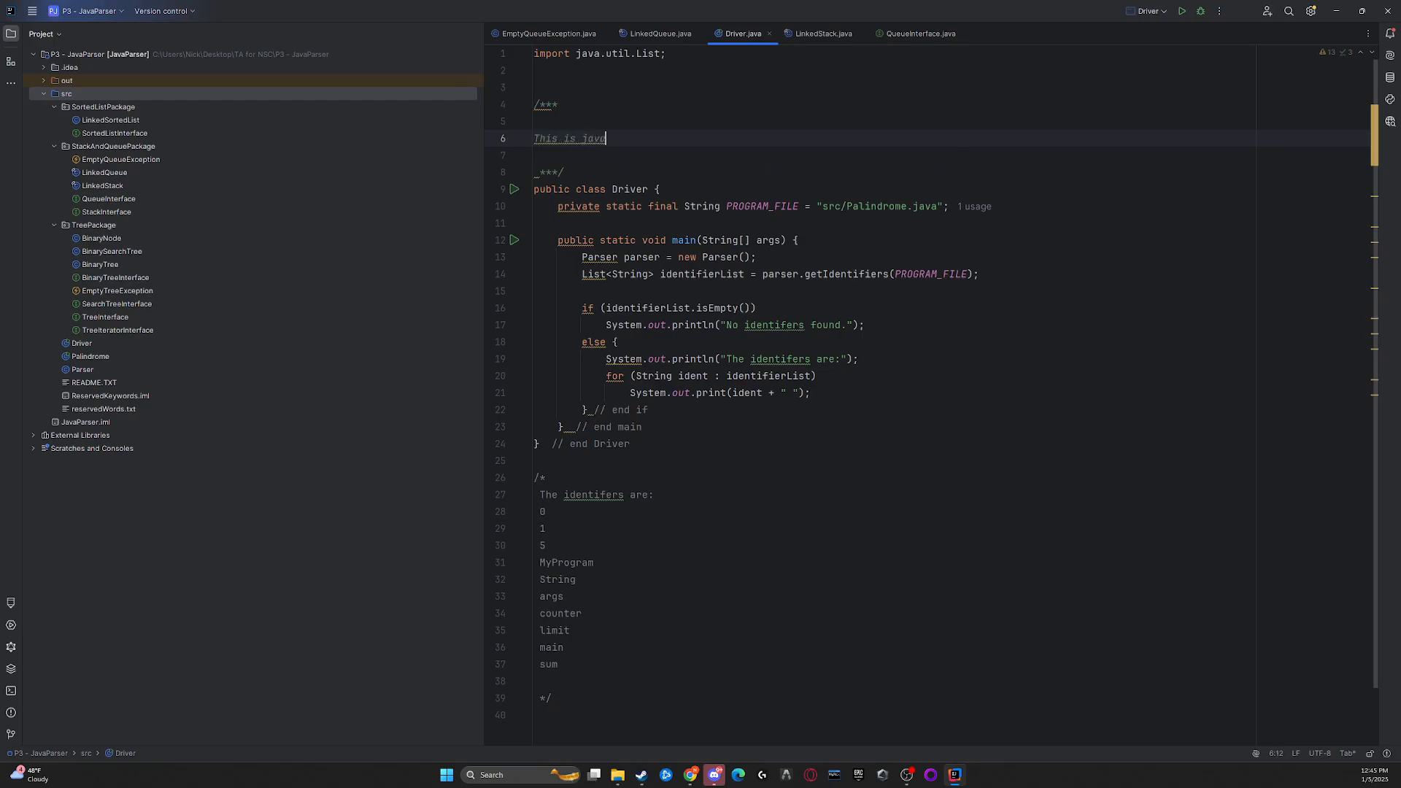
type("doc")
Delete the entire block comment above the Driver class declaration, including its delimiters.
left_click(545, 105)
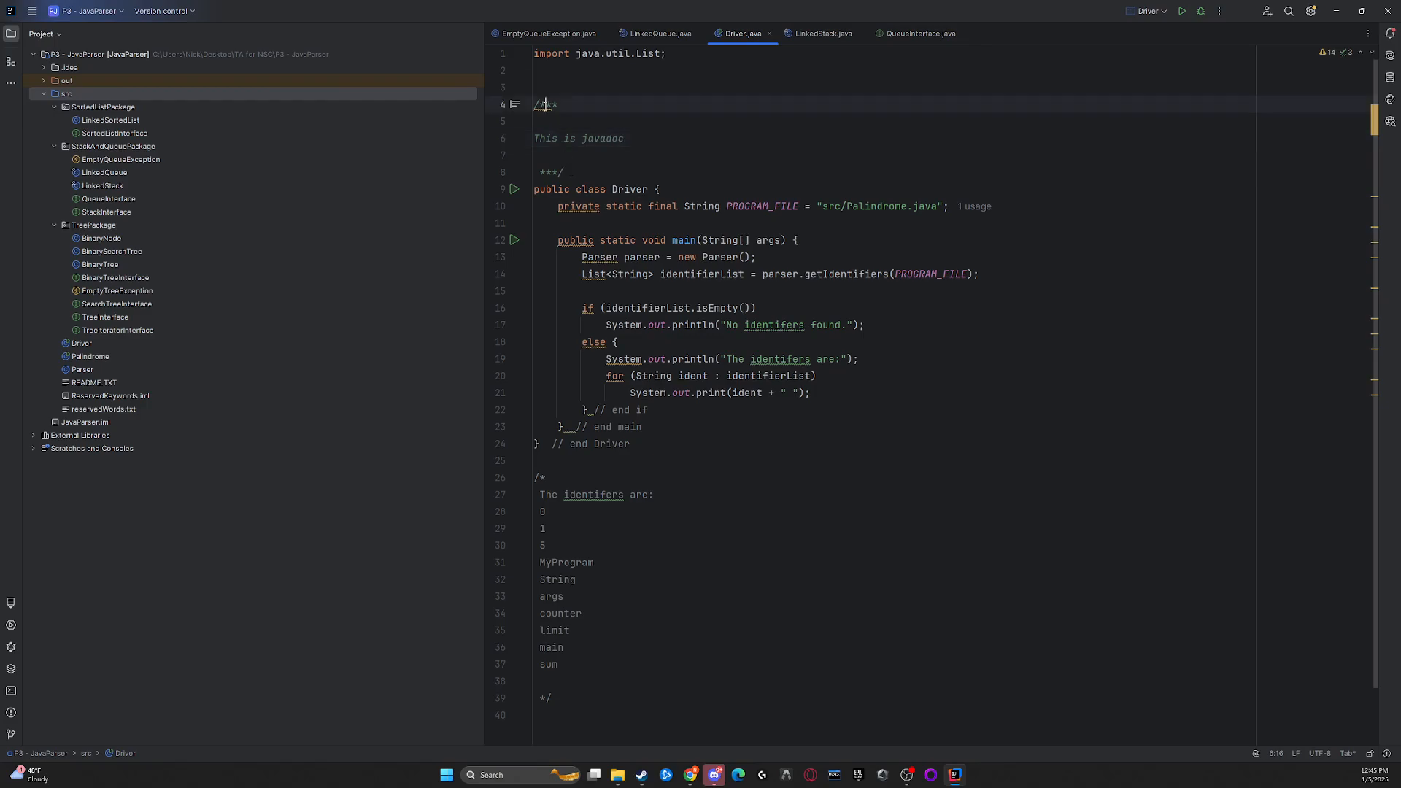
left_click_drag(569, 166, 529, 107)
key("BackSpace")
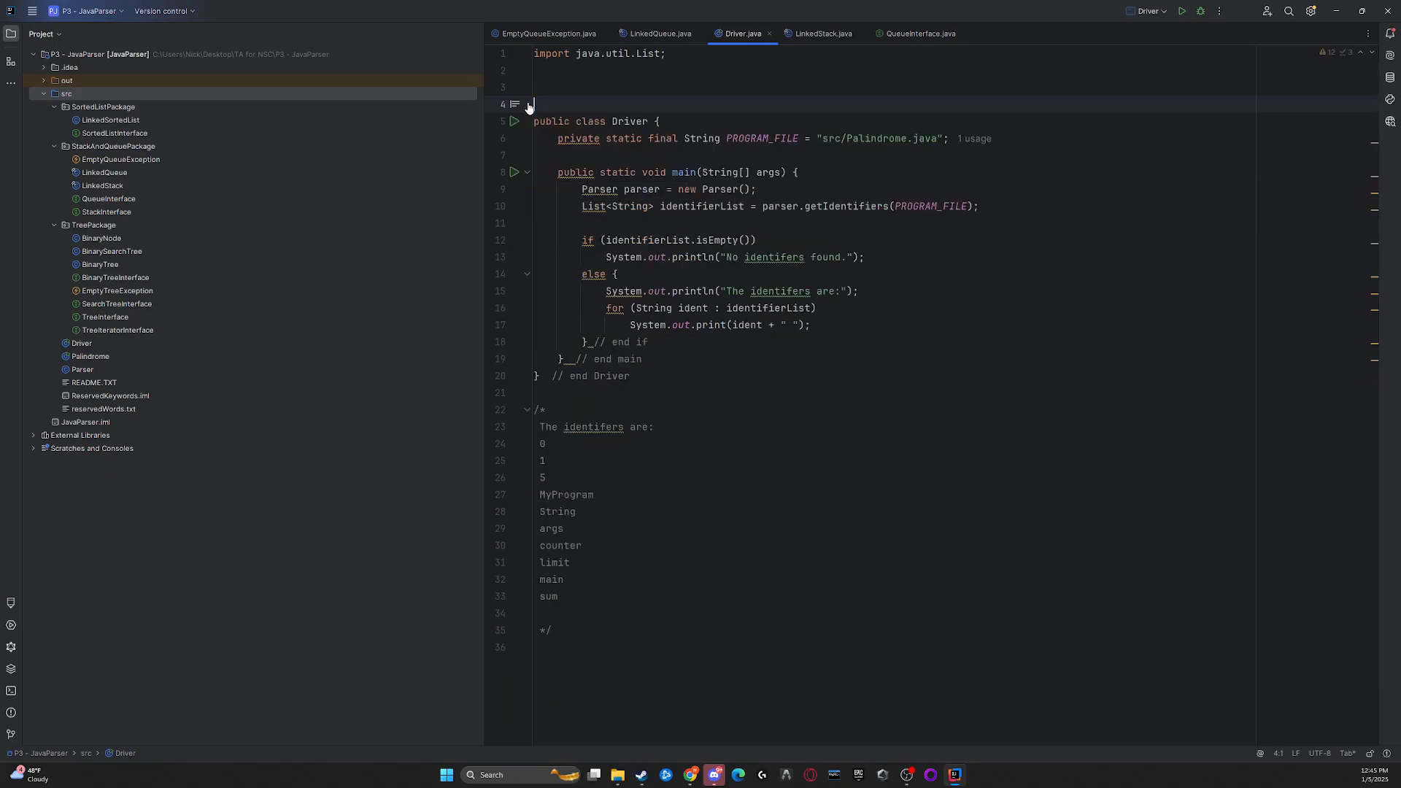
Re-indent the Parser declaration in main by joining it to the method's opening line and breaking it onto its own line again.
mouse_move(543, 123)
left_click(580, 189)
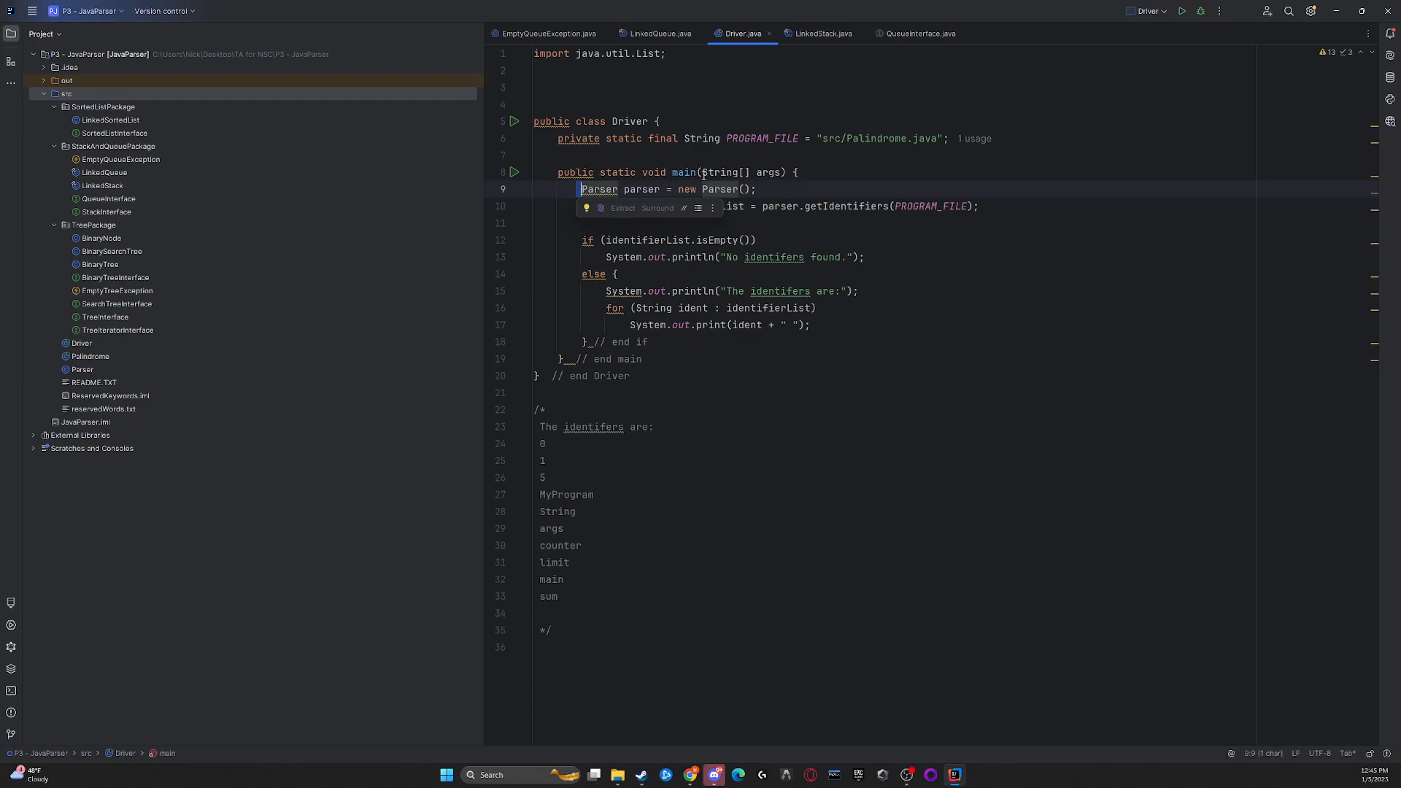
key("BackSpace")
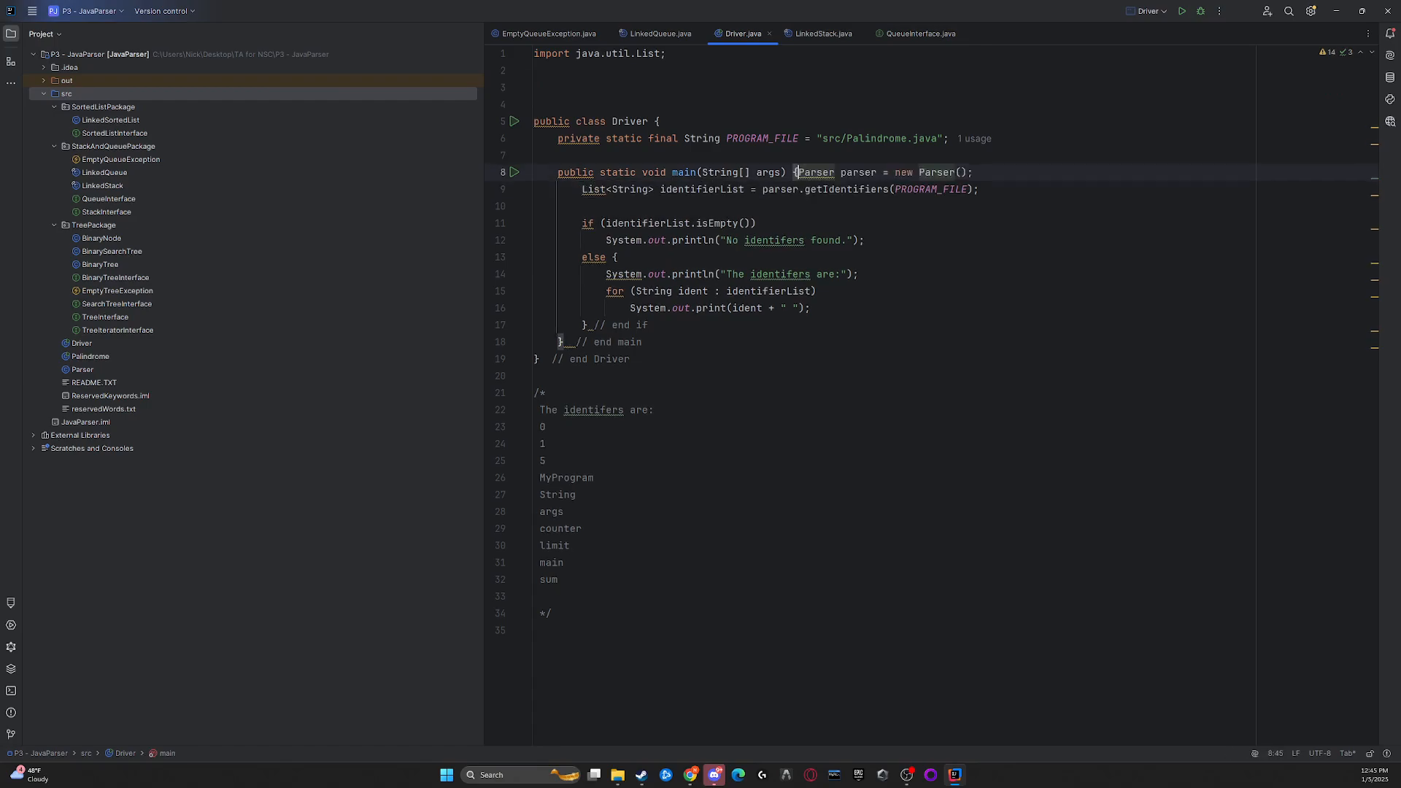
key("Return")
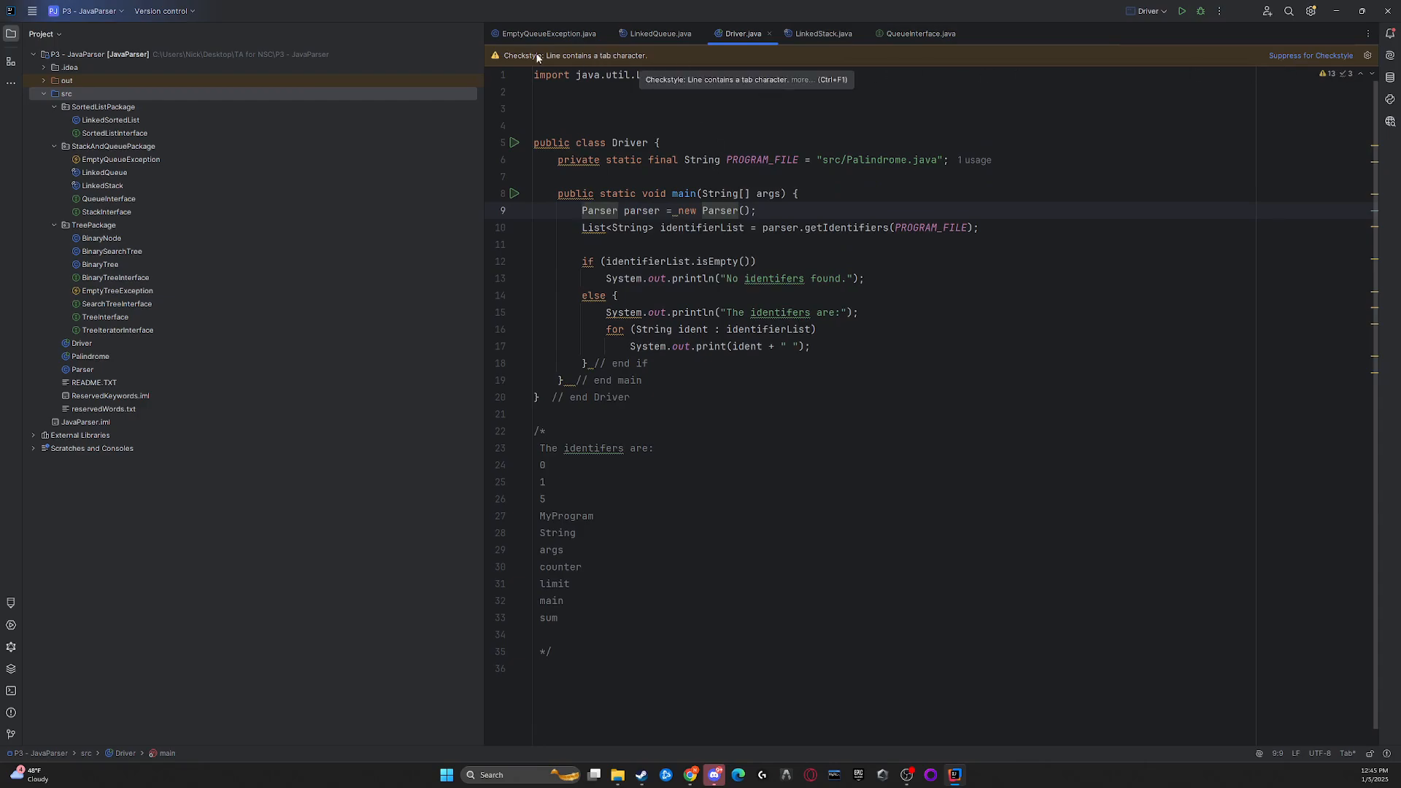
left_click(558, 160)
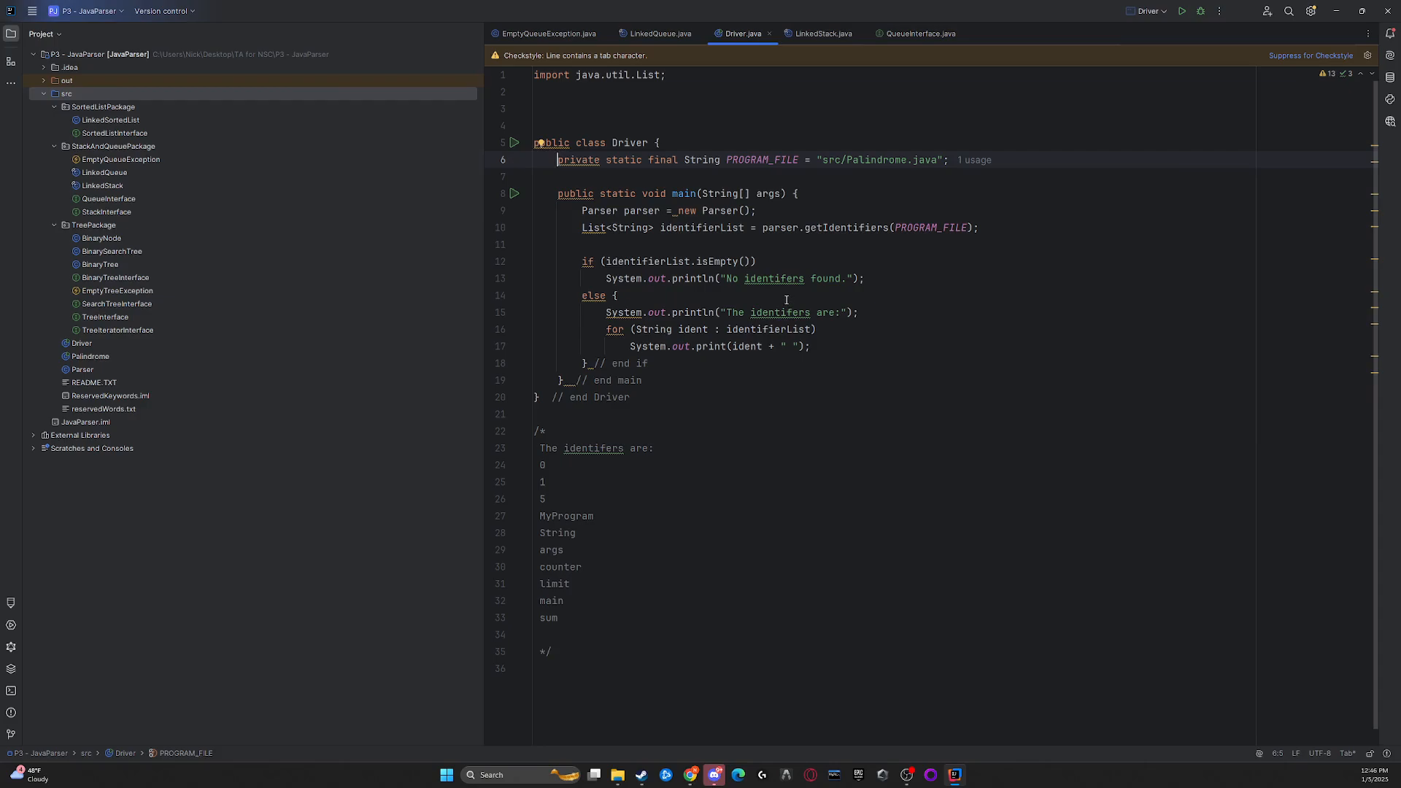
left_click(910, 771)
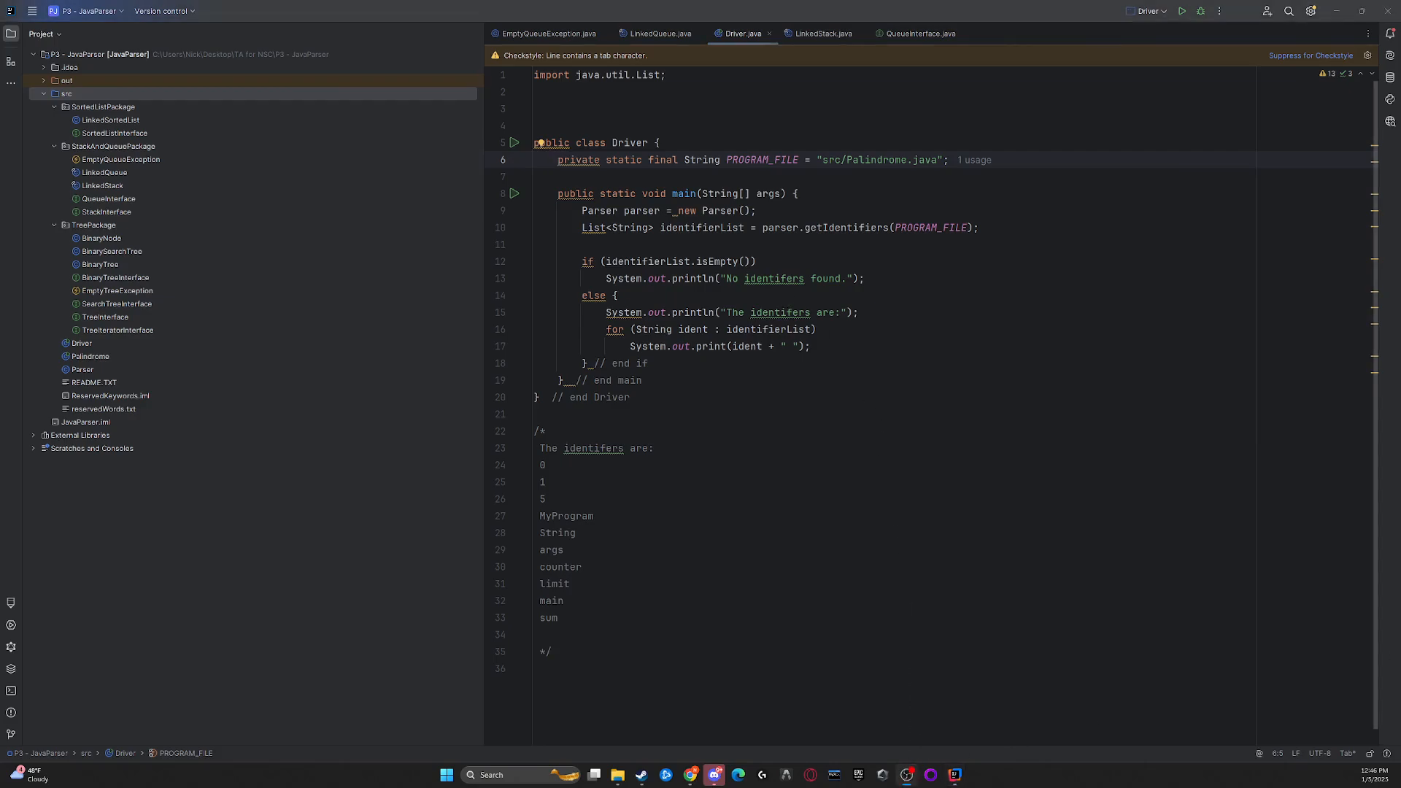